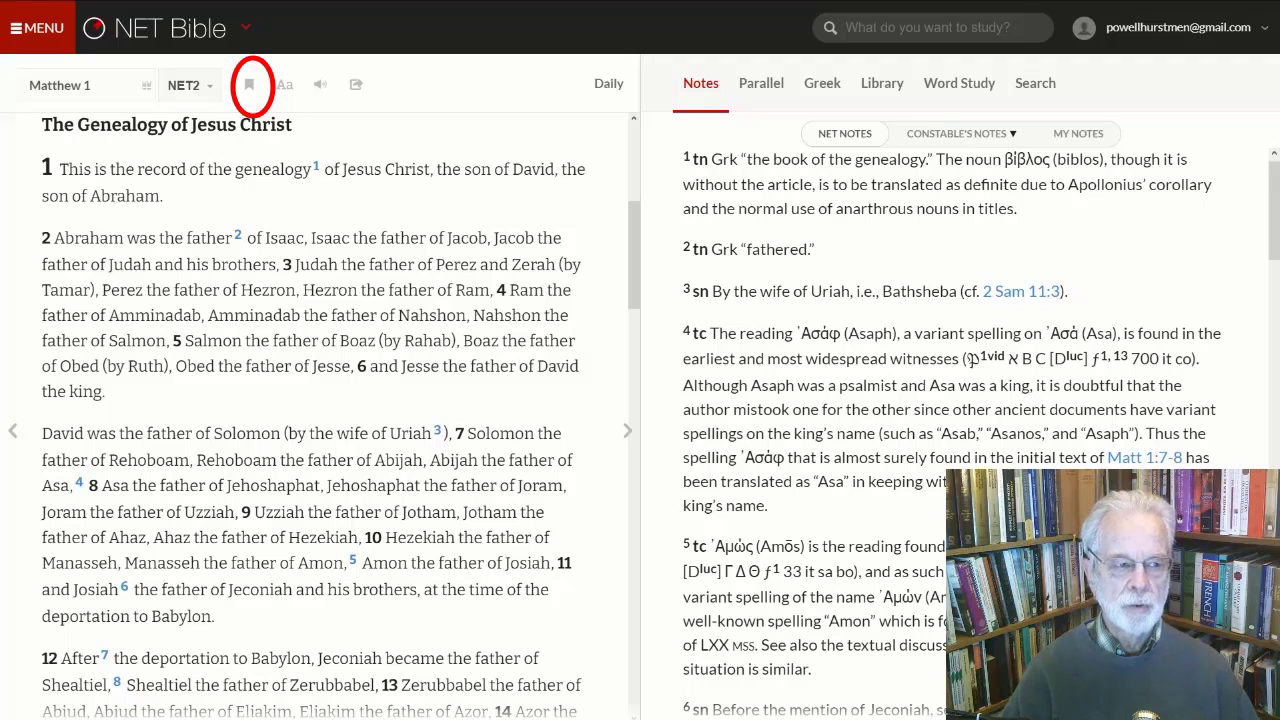
- Open the Bible book list from the 'Matthew 1' selector
left_click(62, 92)
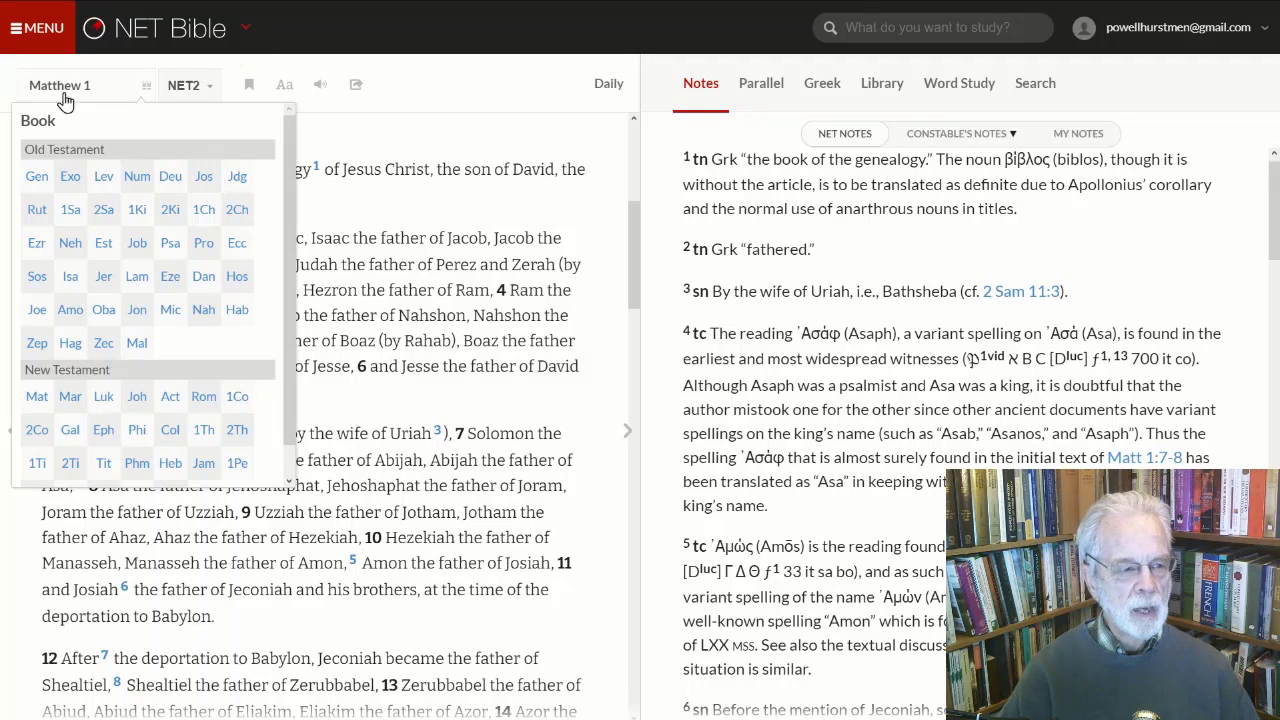
- Go to Hebrews chapter 1 from the book grid
left_click(167, 477)
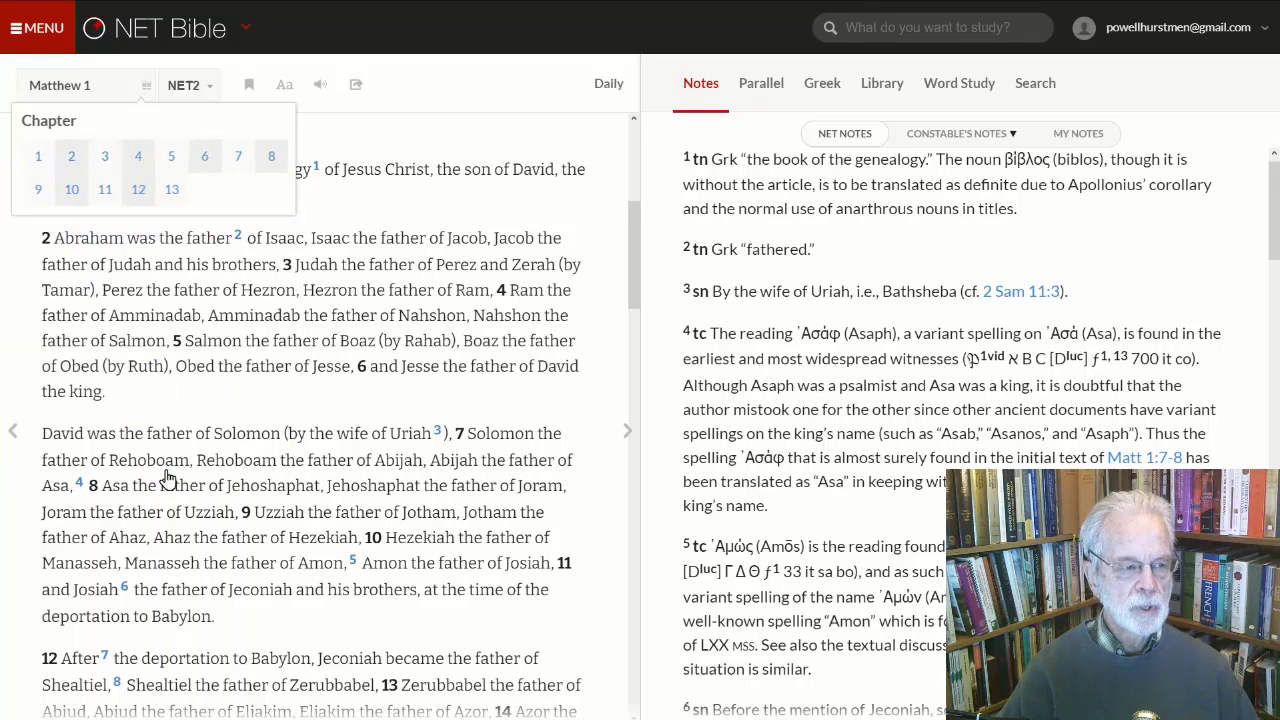
left_click(39, 159)
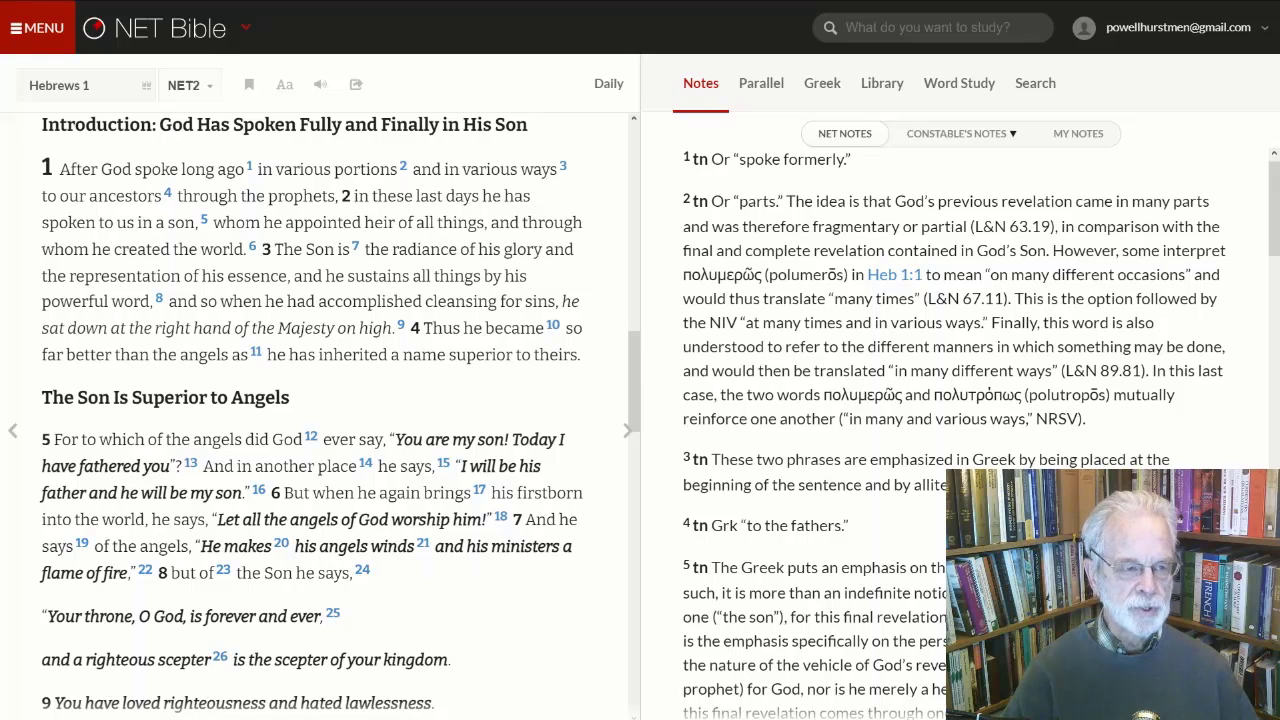
mouse_move(190, 57)
left_mouse_down()
mouse_move(236, 74)
mouse_move(232, 104)
mouse_move(184, 116)
mouse_move(140, 100)
left_mouse_up()
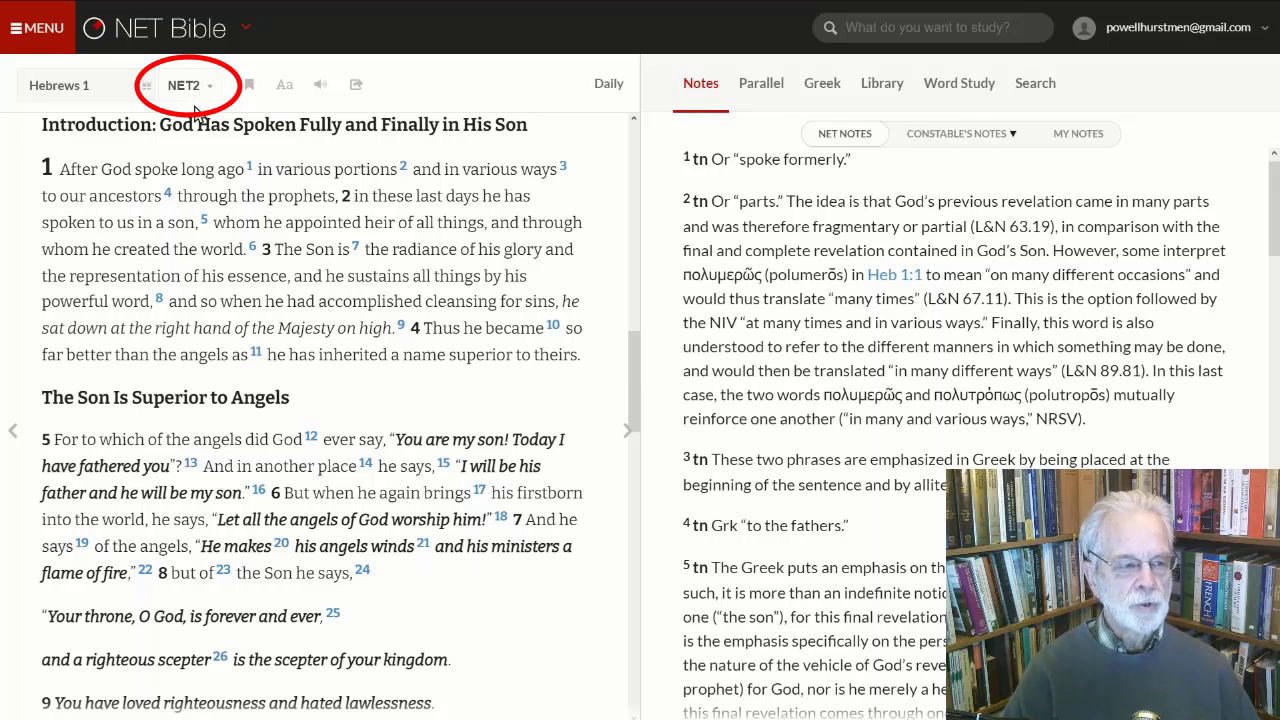
- Check the saved bookmarks and set the Bible text to the largest size
left_click(250, 88)
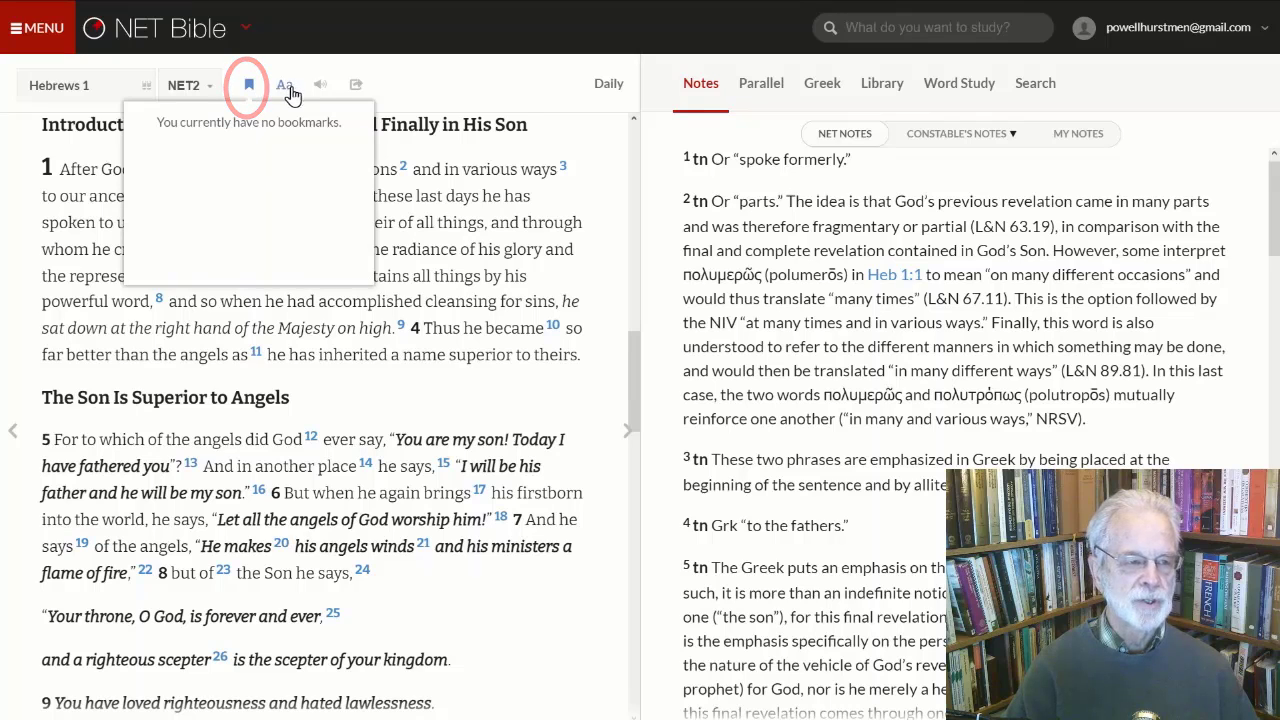
left_click(285, 84)
left_click(373, 130)
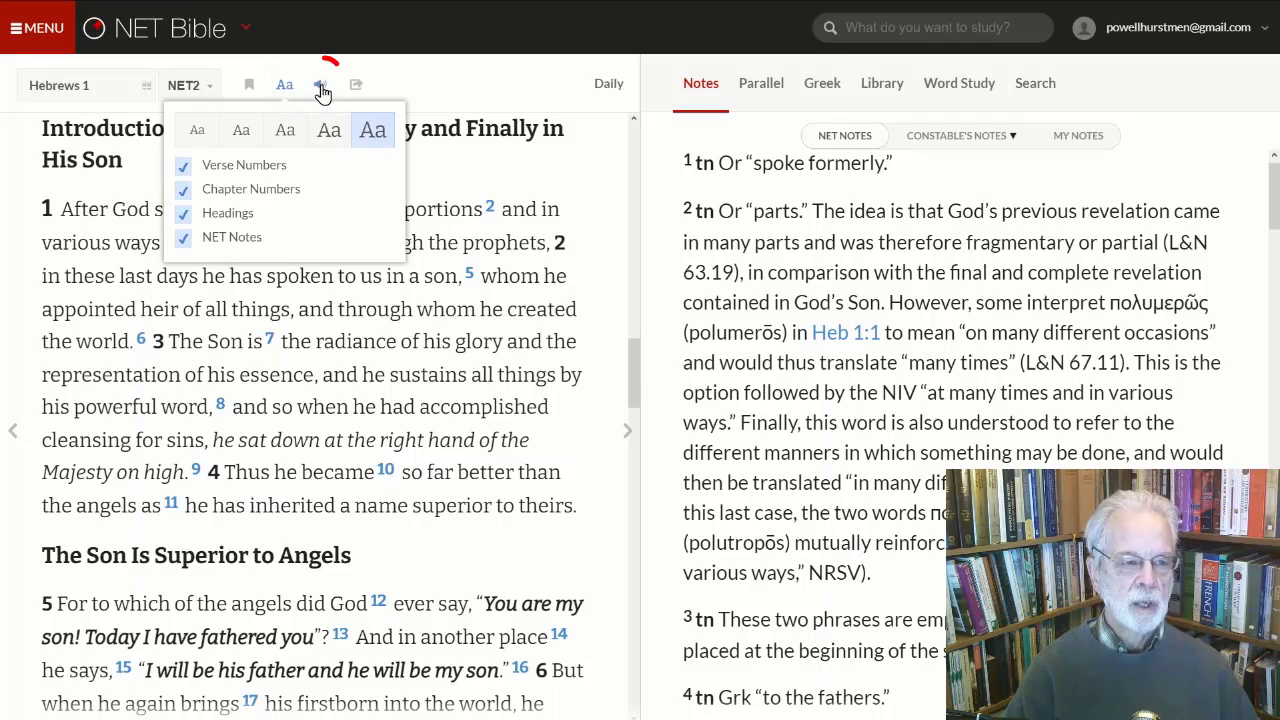
- Look at the audio and sharing options, then show the May 23 daily reading, Job 32:1–34:37
left_click(321, 86)
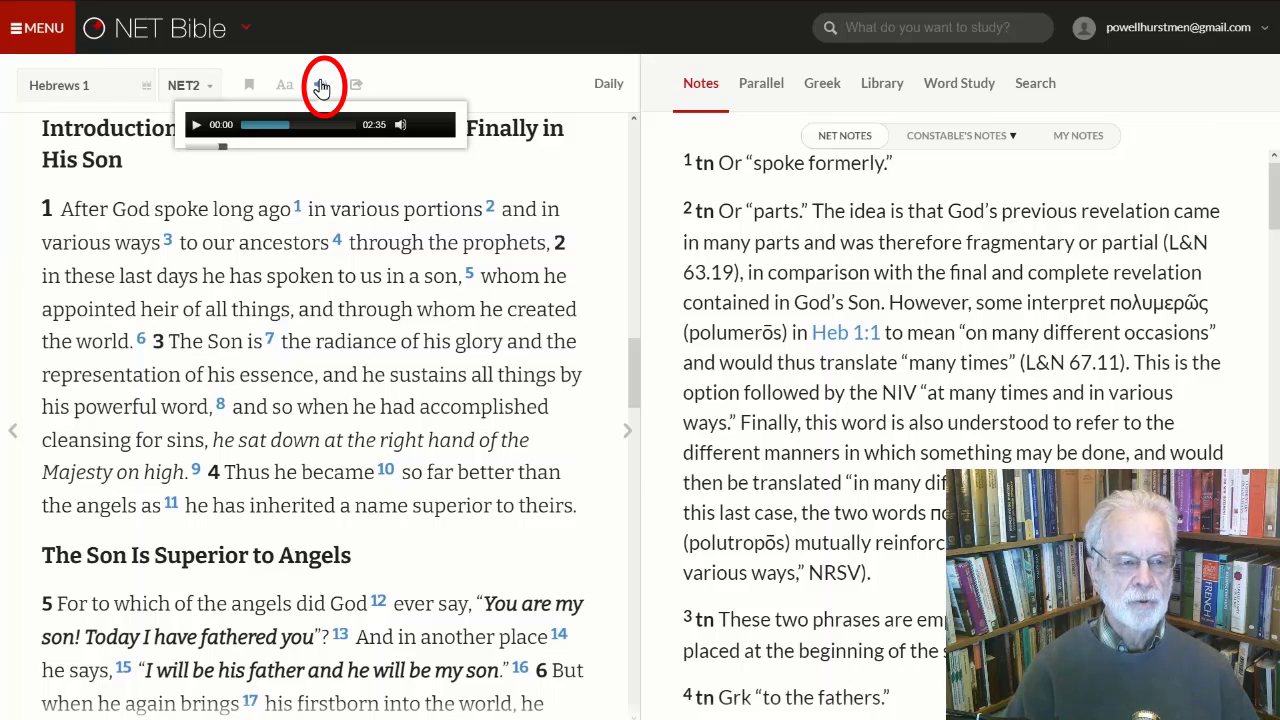
left_click(357, 88)
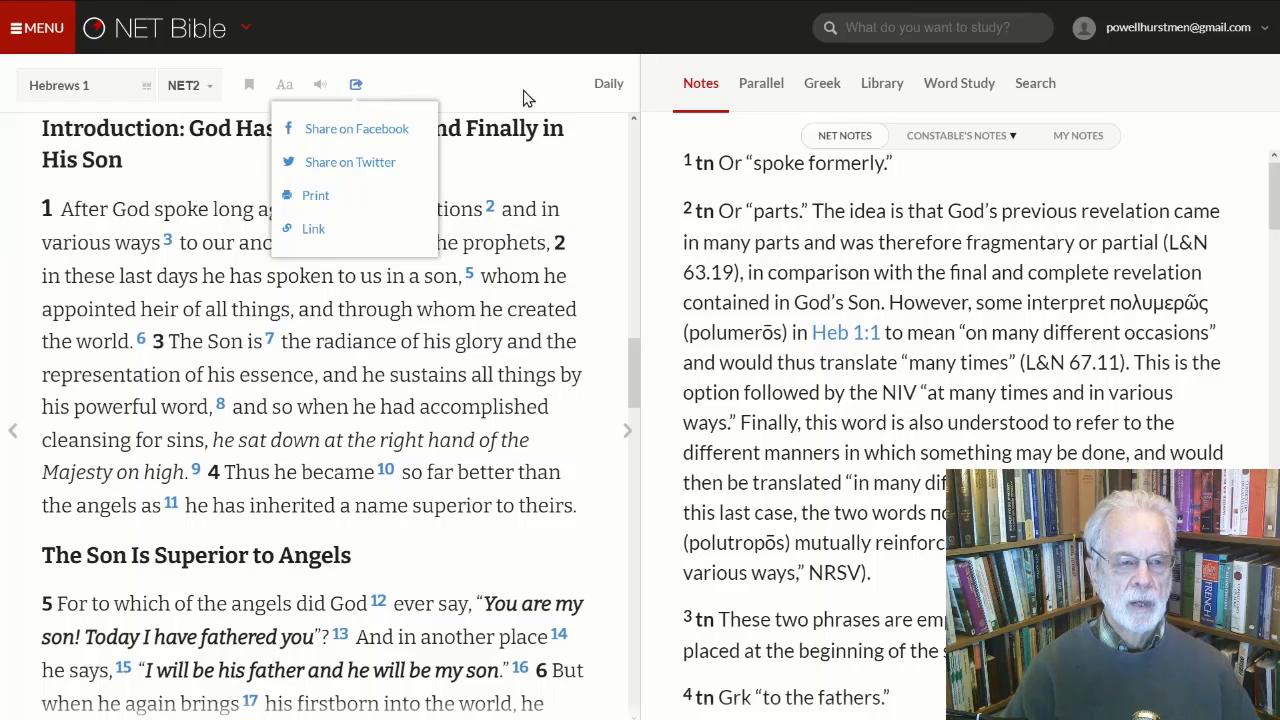
left_click(609, 88)
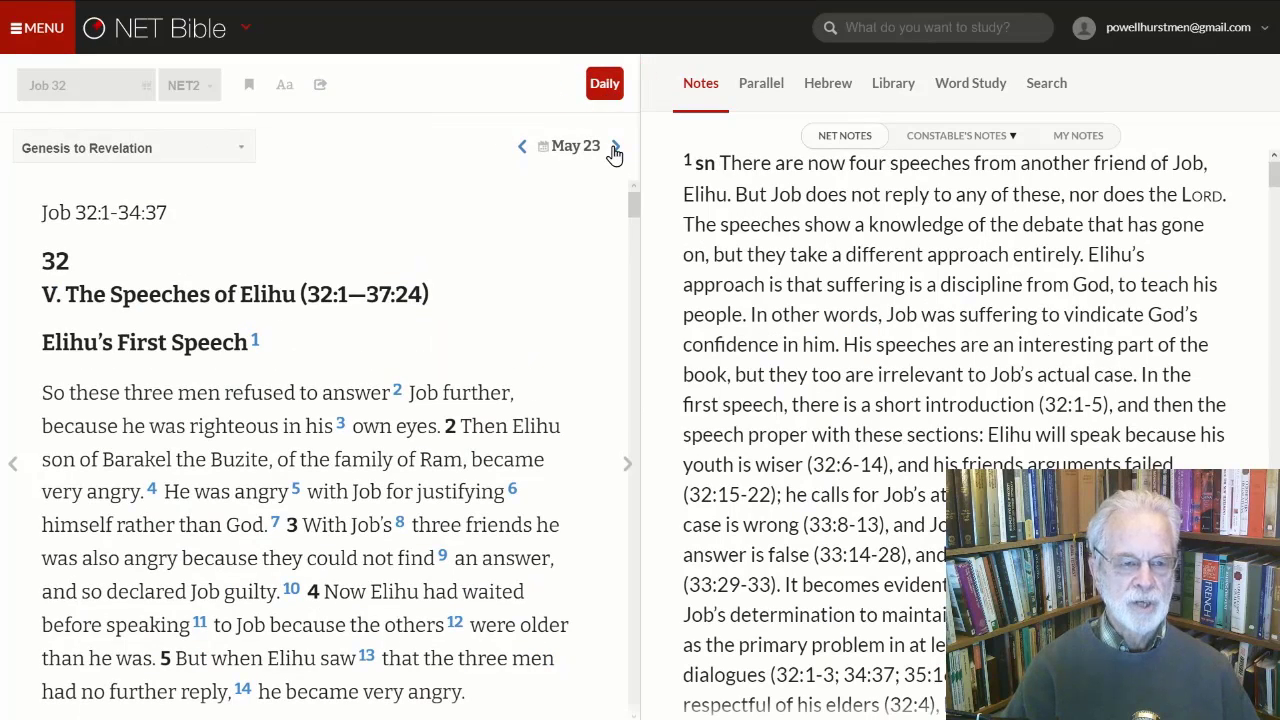
- Step to the next day's reading and back, then turn Daily off to return to Hebrews 1
left_click(612, 148)
left_click(523, 146)
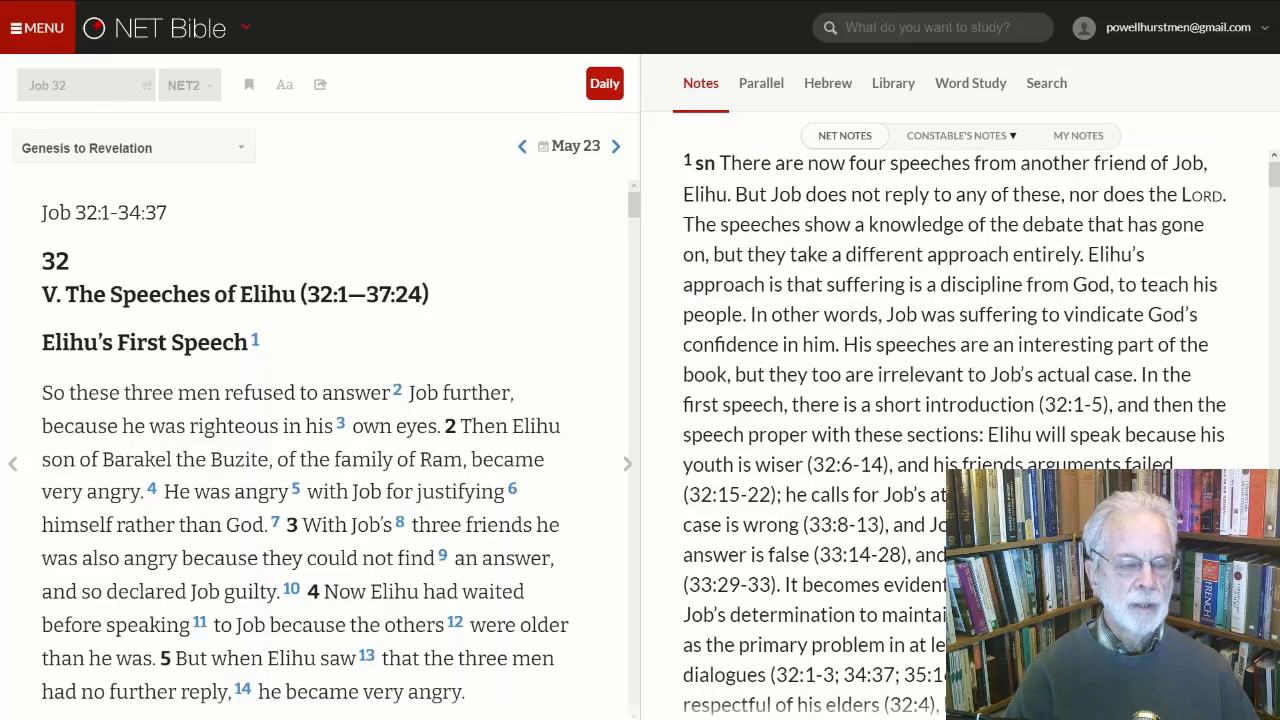
left_click(608, 90)
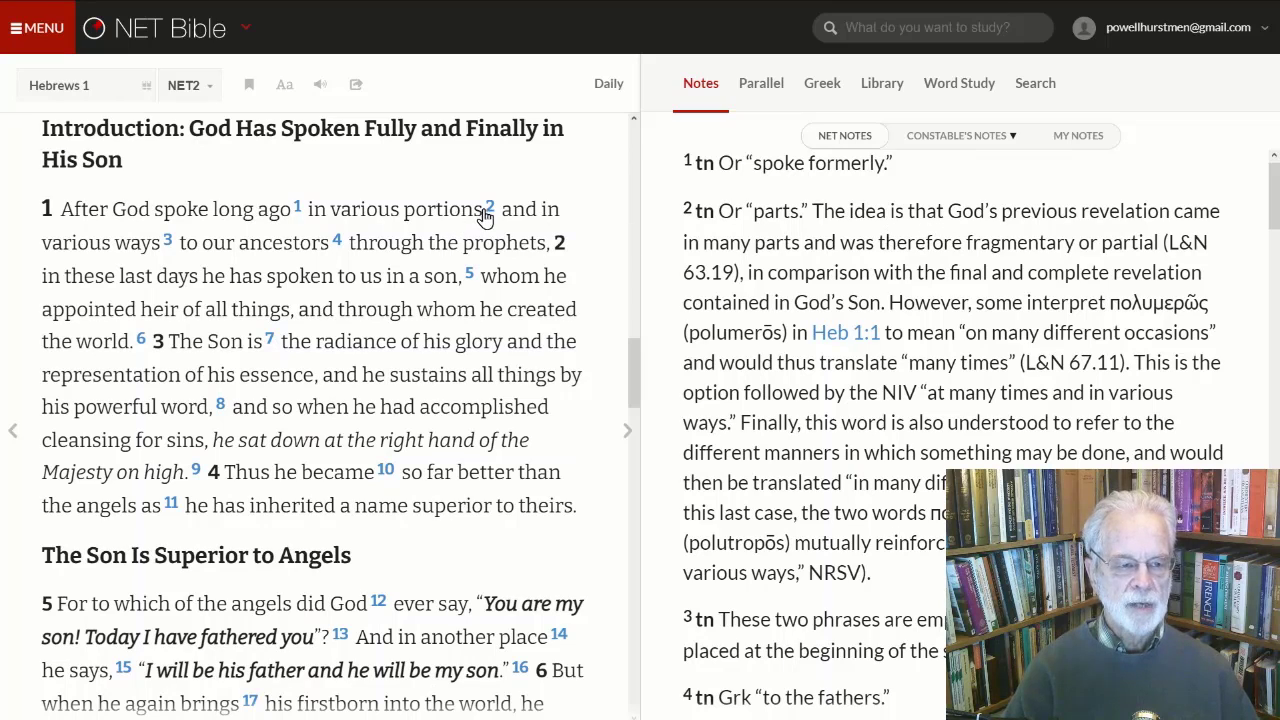
- Show footnote 5 on 'a son', then compare Hebrews 1:1 across translations in Parallel view
left_click(468, 278)
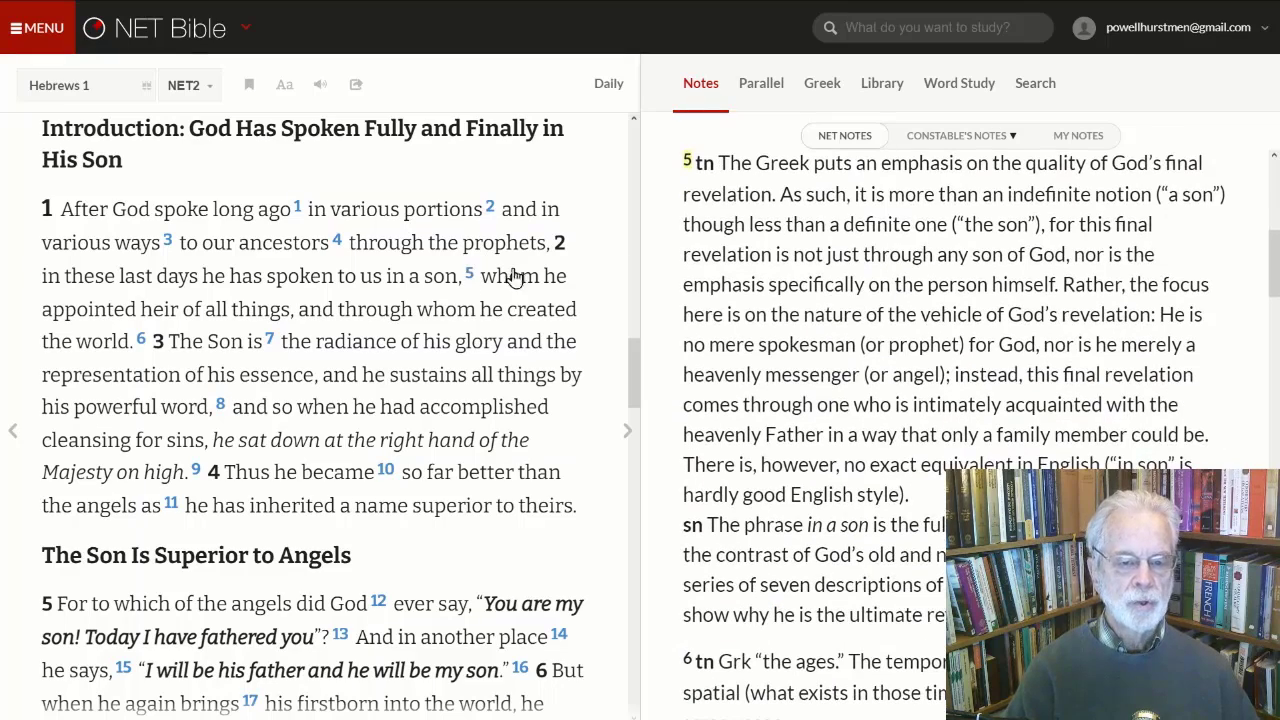
mouse_move(1273, 282)
left_mouse_down()
mouse_move(1274, 354)
mouse_move(1274, 290)
left_mouse_up()
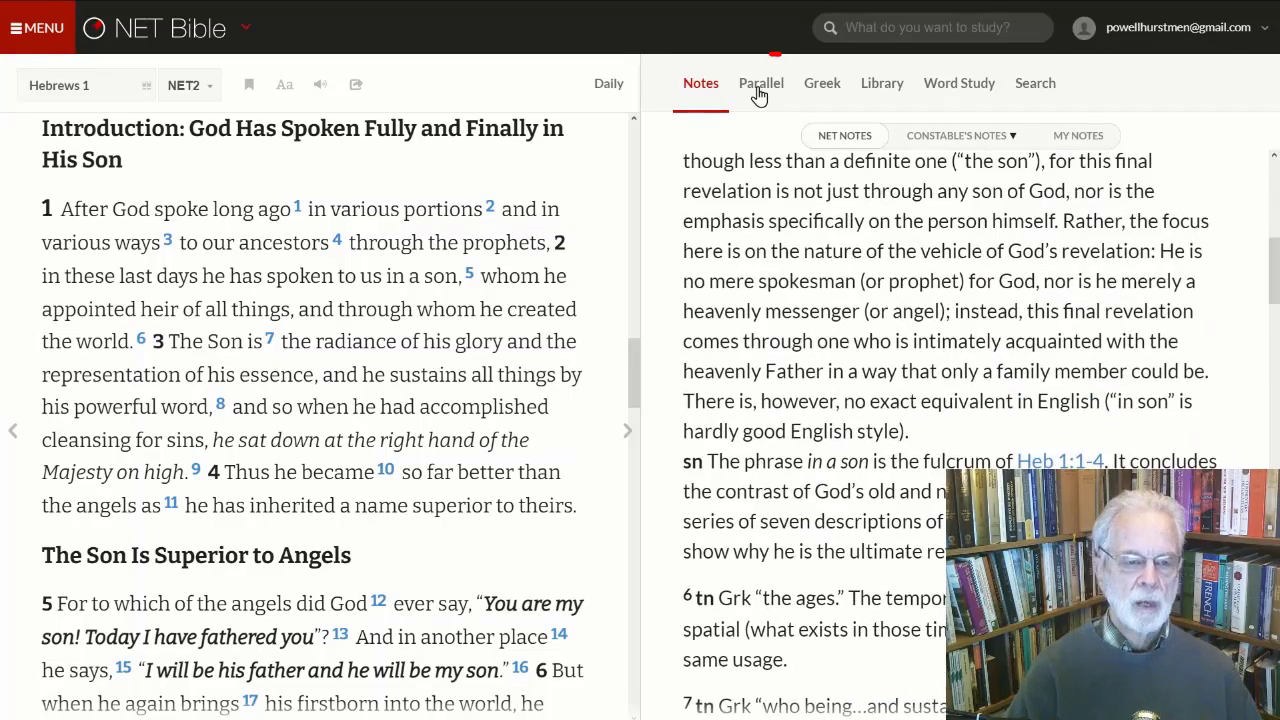
left_click(760, 88)
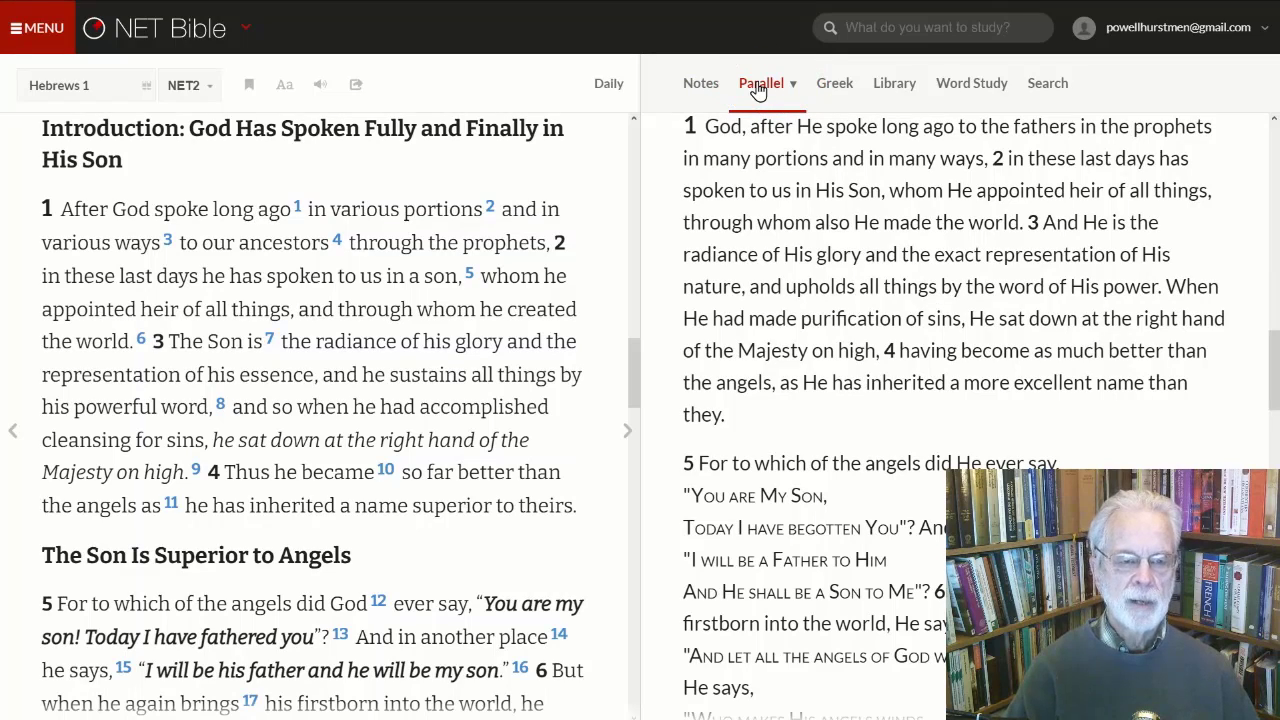
left_click(789, 88)
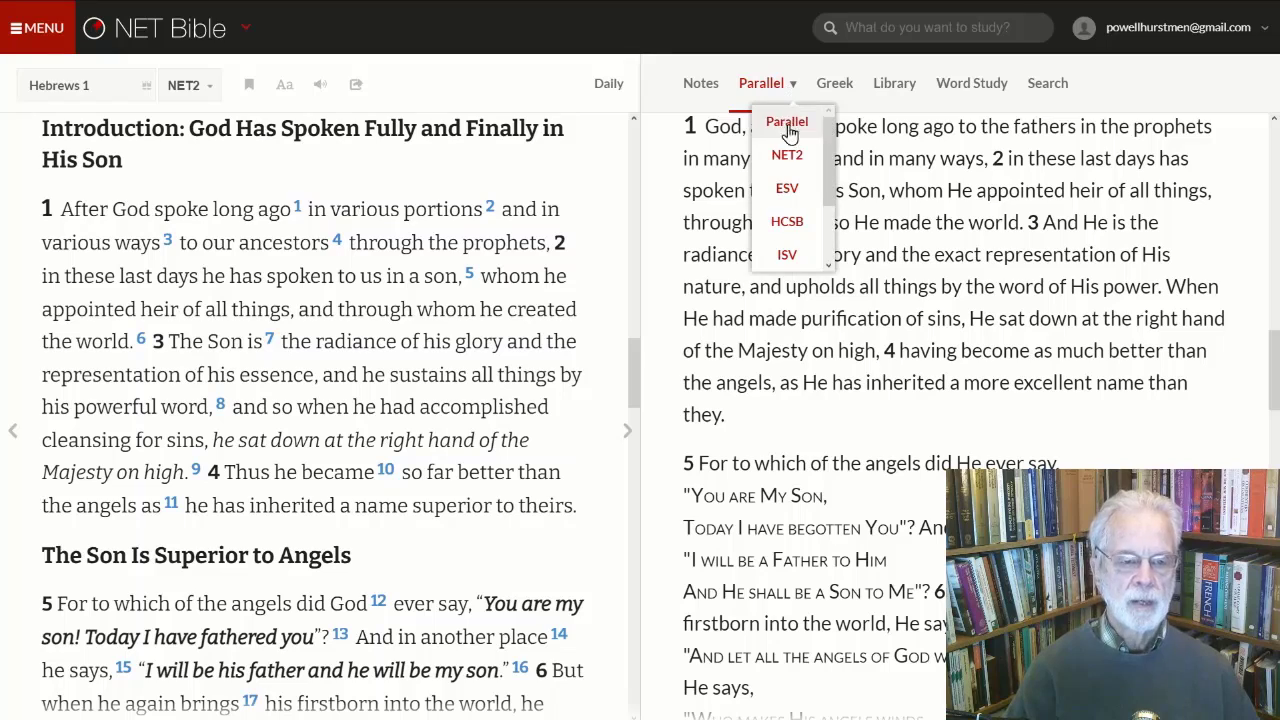
mouse_move(829, 171)
left_mouse_down()
mouse_move(829, 277)
mouse_move(823, 171)
left_mouse_up()
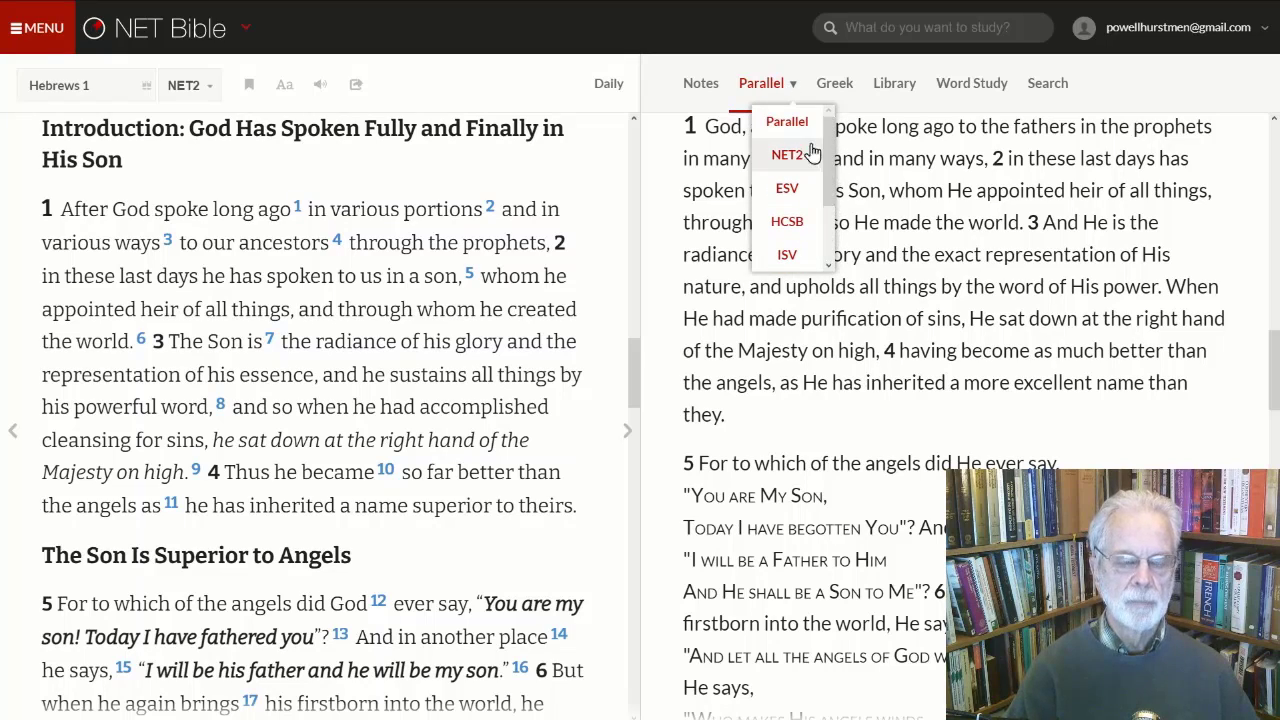
left_click(779, 122)
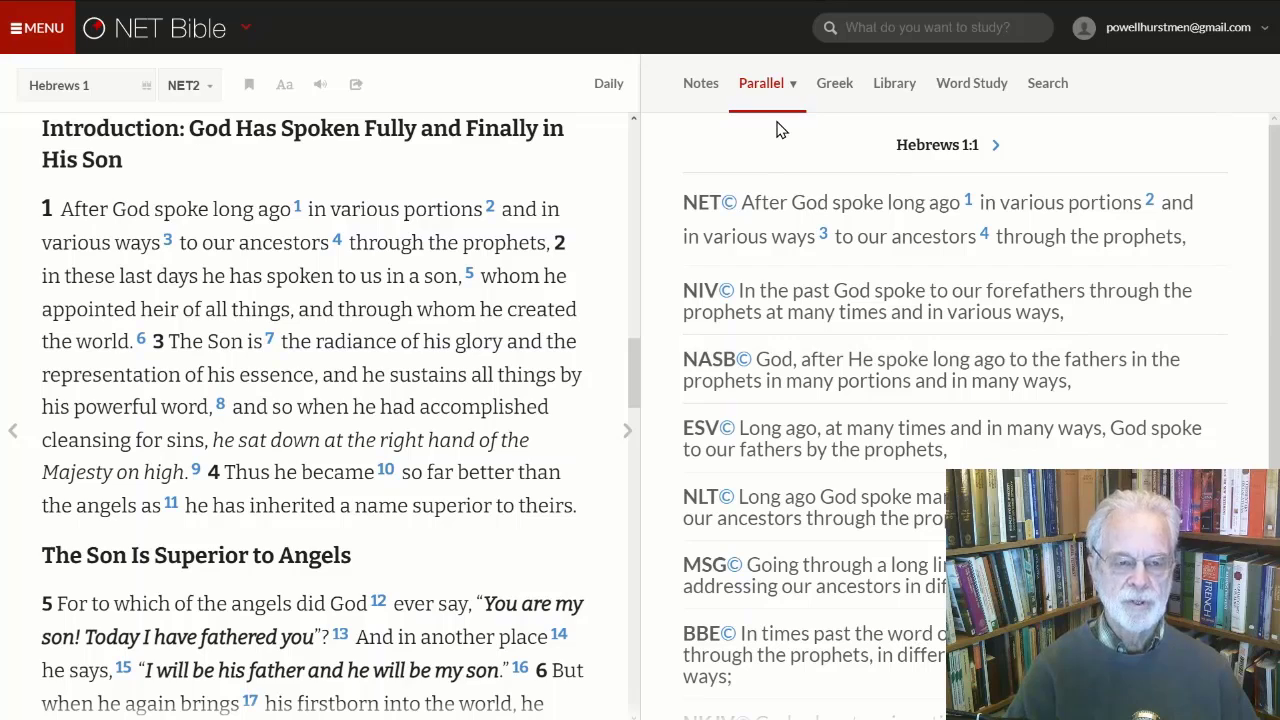
- Inspect Greek word morphology in Hebrews 1, then show the Library's satellite maps
left_click(836, 86)
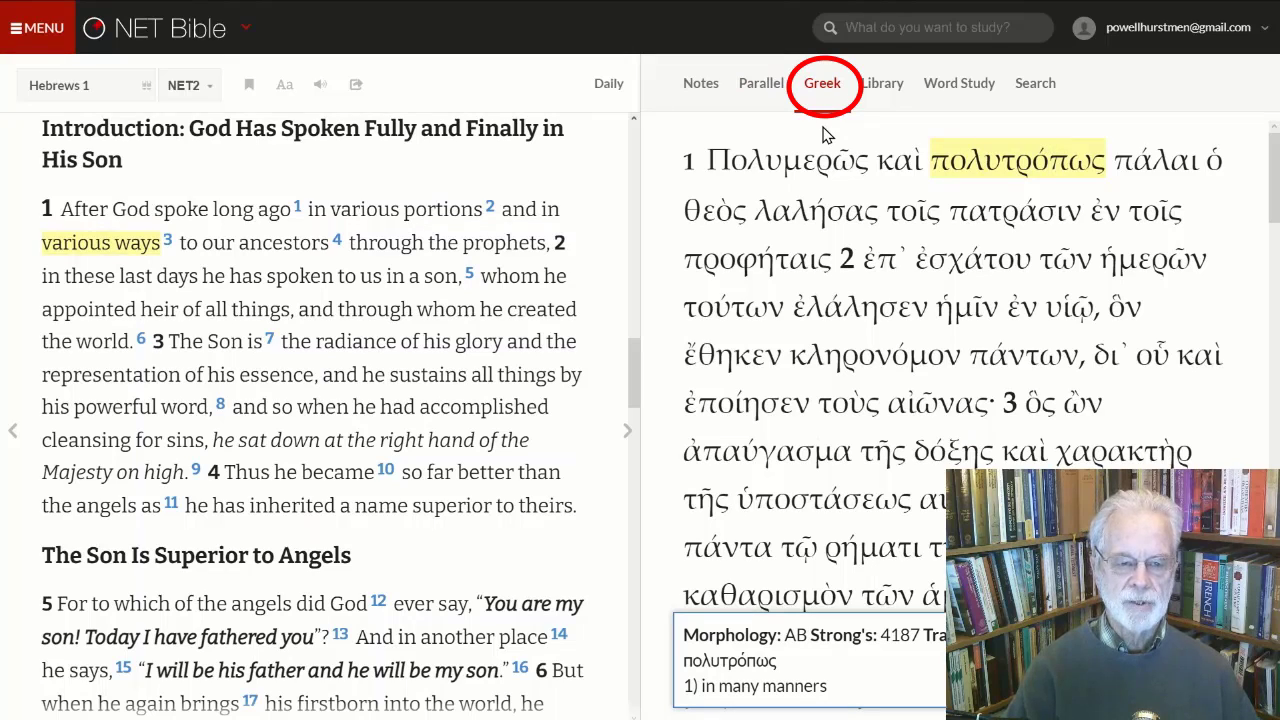
mouse_move(818, 162)
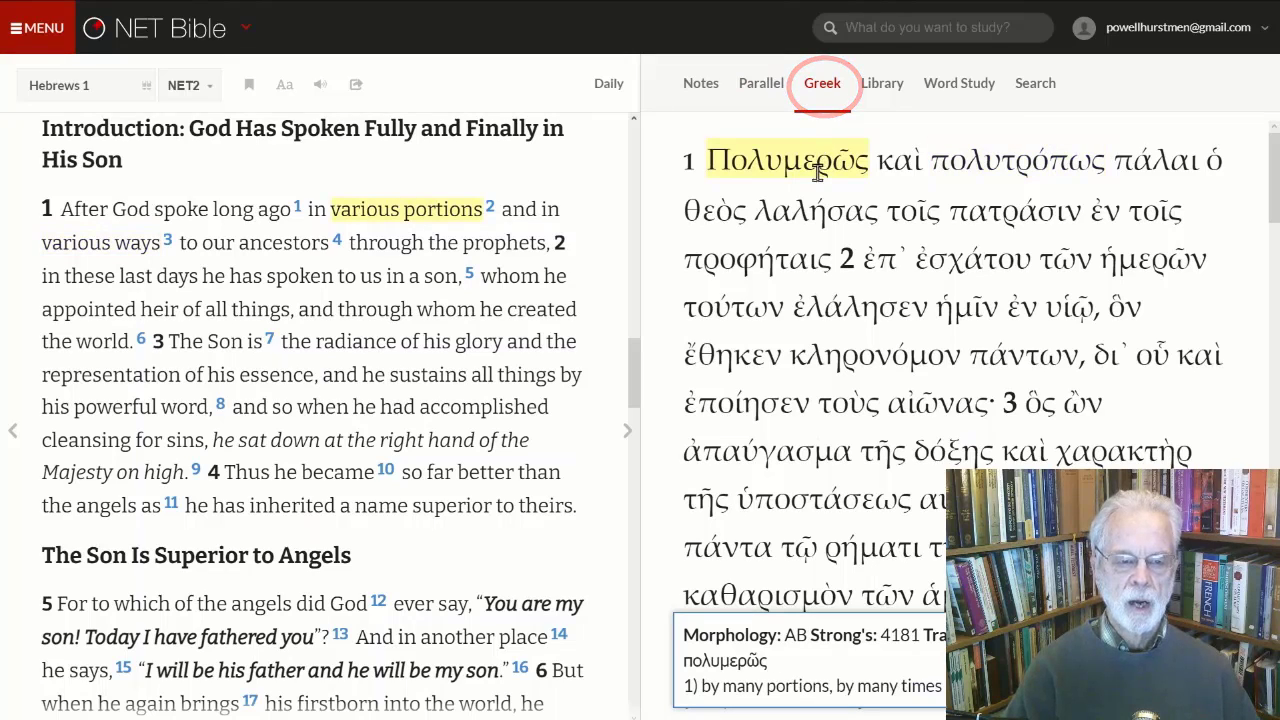
mouse_move(912, 166)
mouse_move(996, 166)
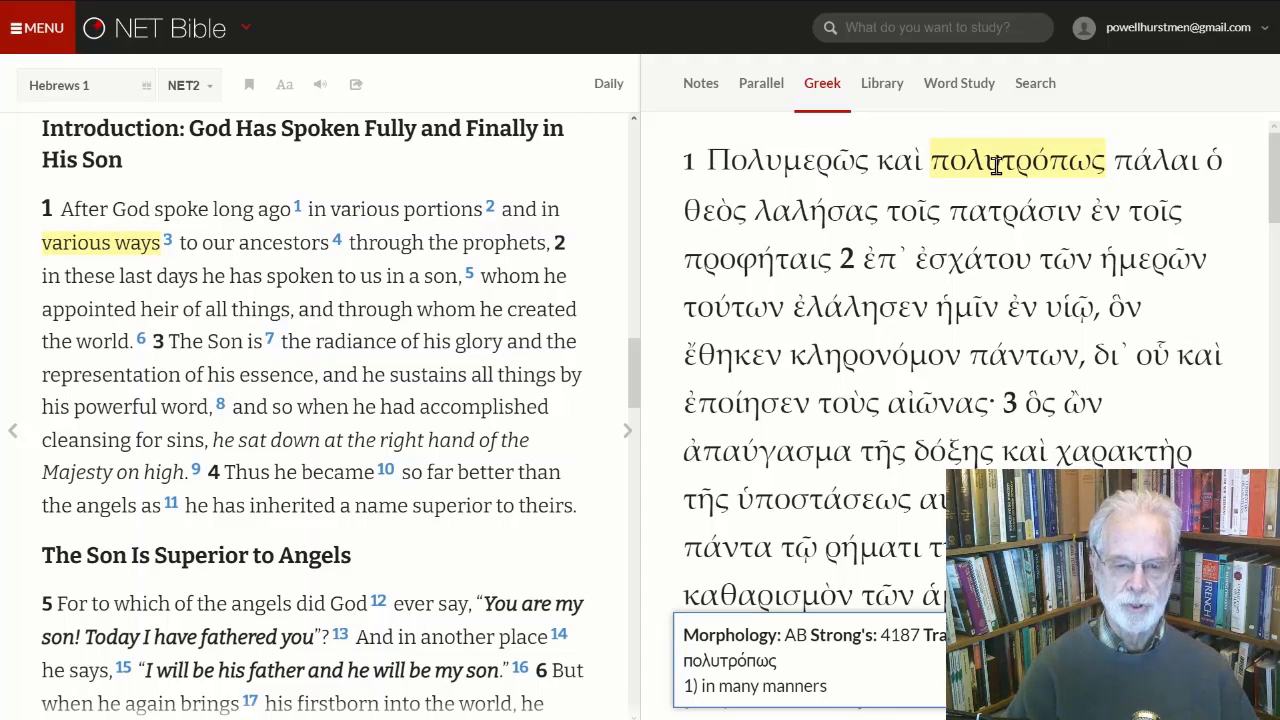
left_click(881, 88)
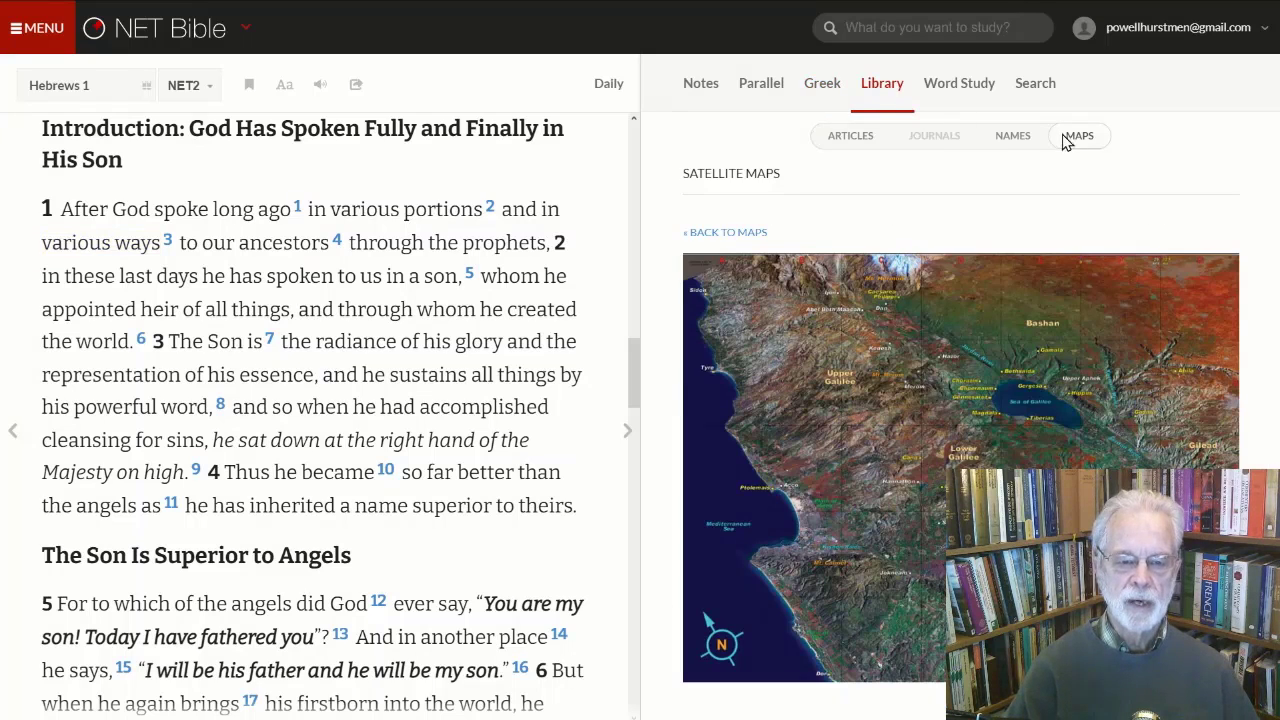
- Browse the Library's names list and articles related to Hebrews, then open word studies
left_click(1010, 143)
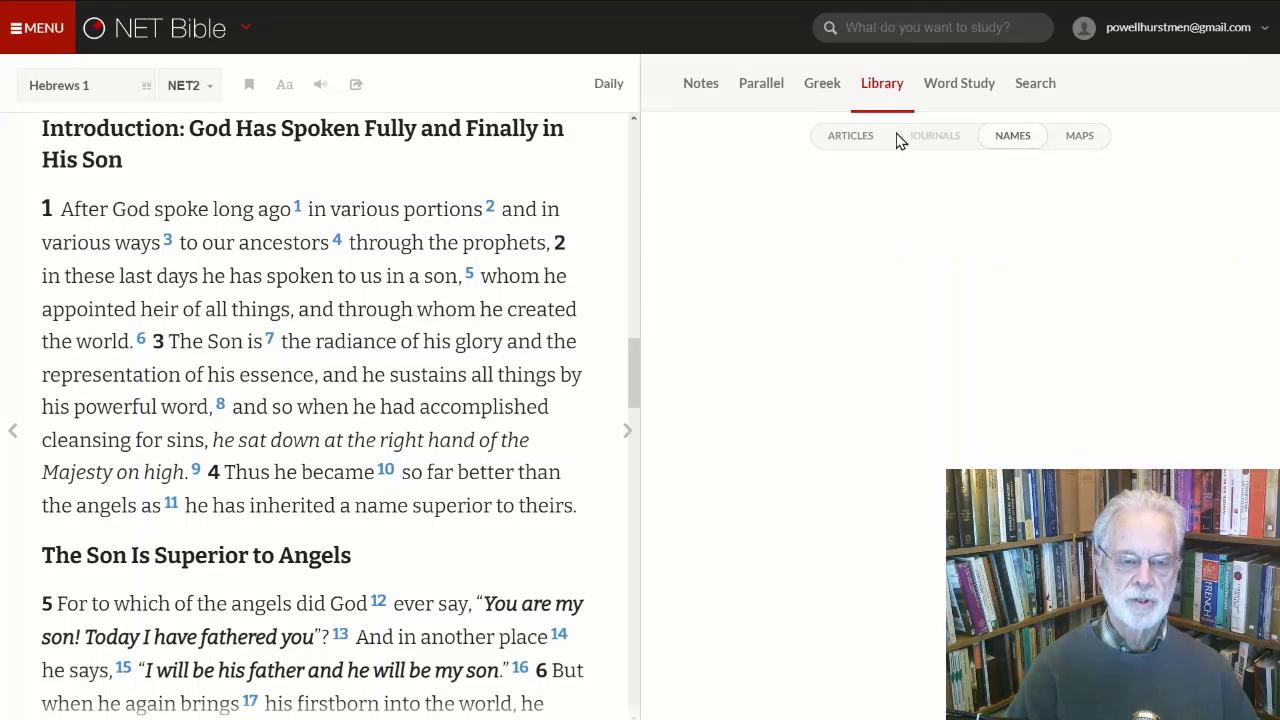
left_click(848, 138)
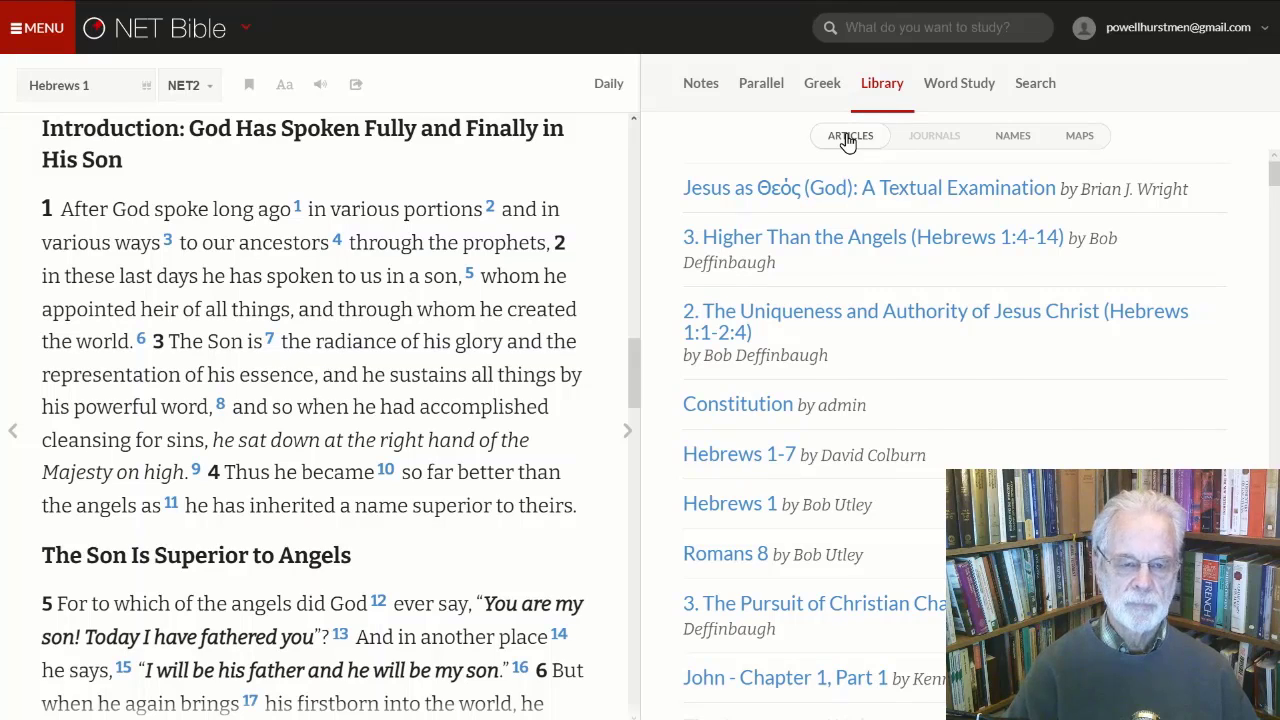
left_click(959, 83)
- Limit the search scope to bible.org, Notes and Journals, then return to NET Notes
left_click(1035, 86)
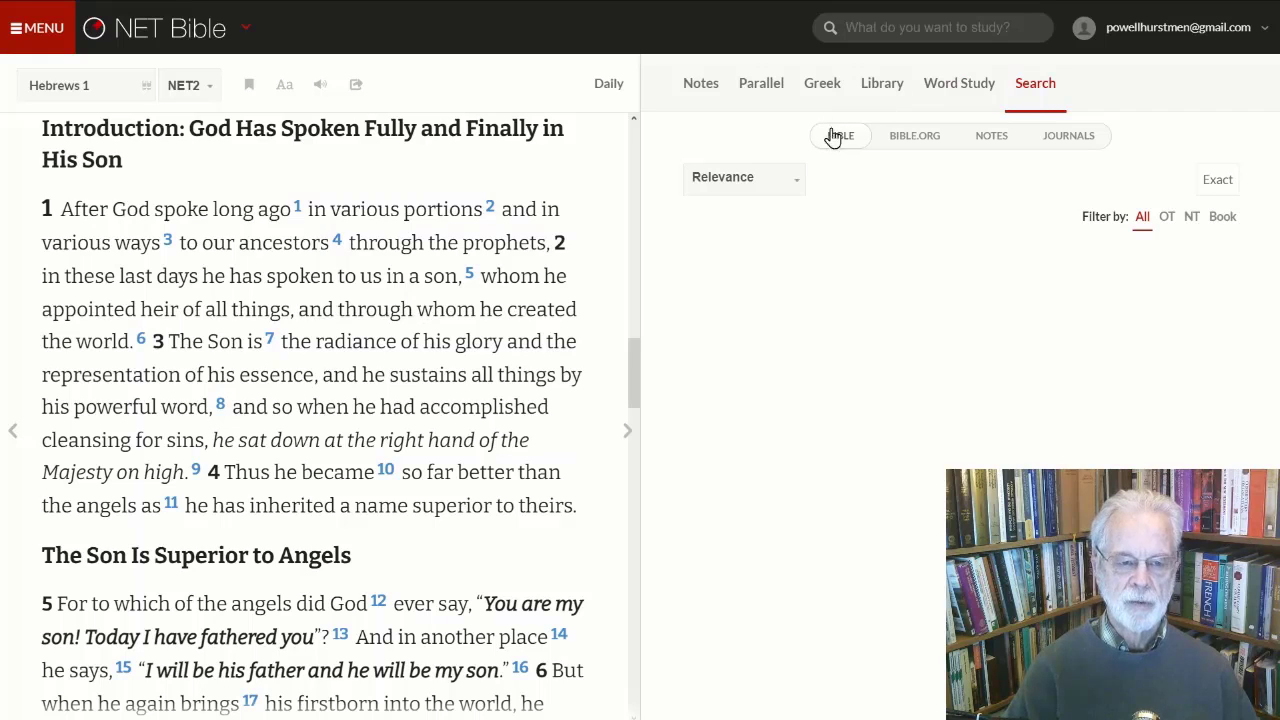
left_click(918, 139)
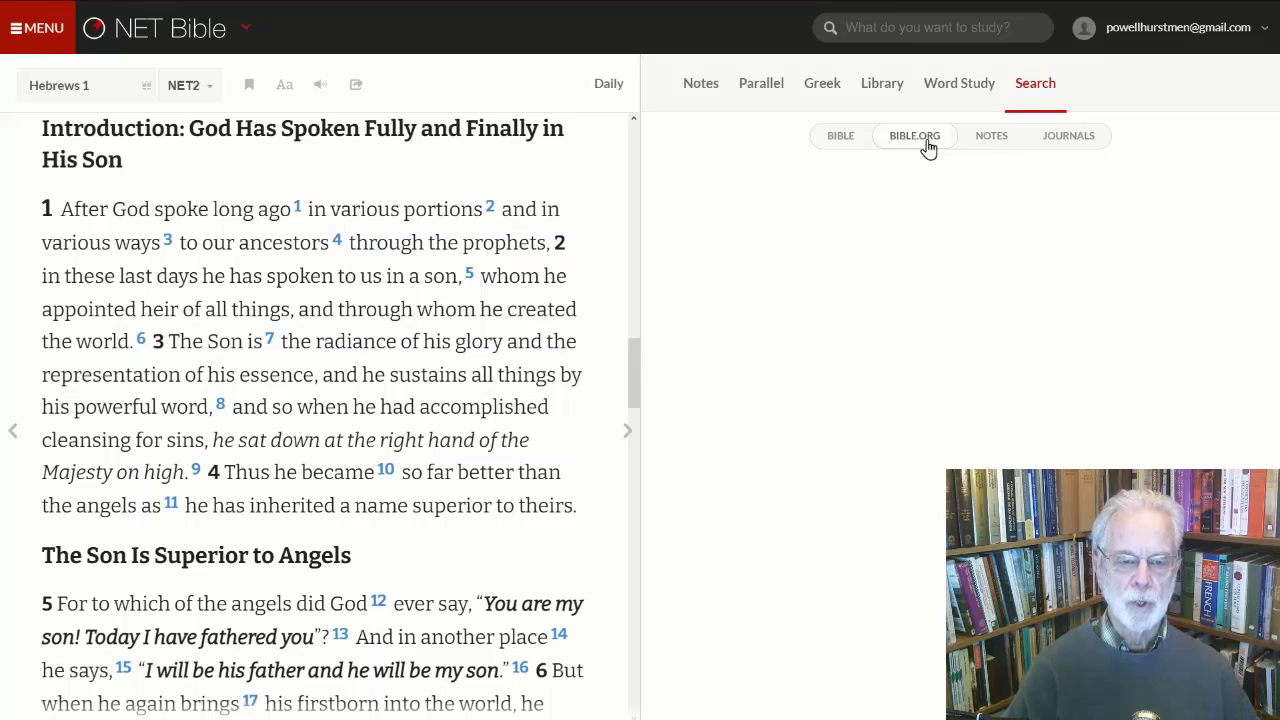
left_click(993, 139)
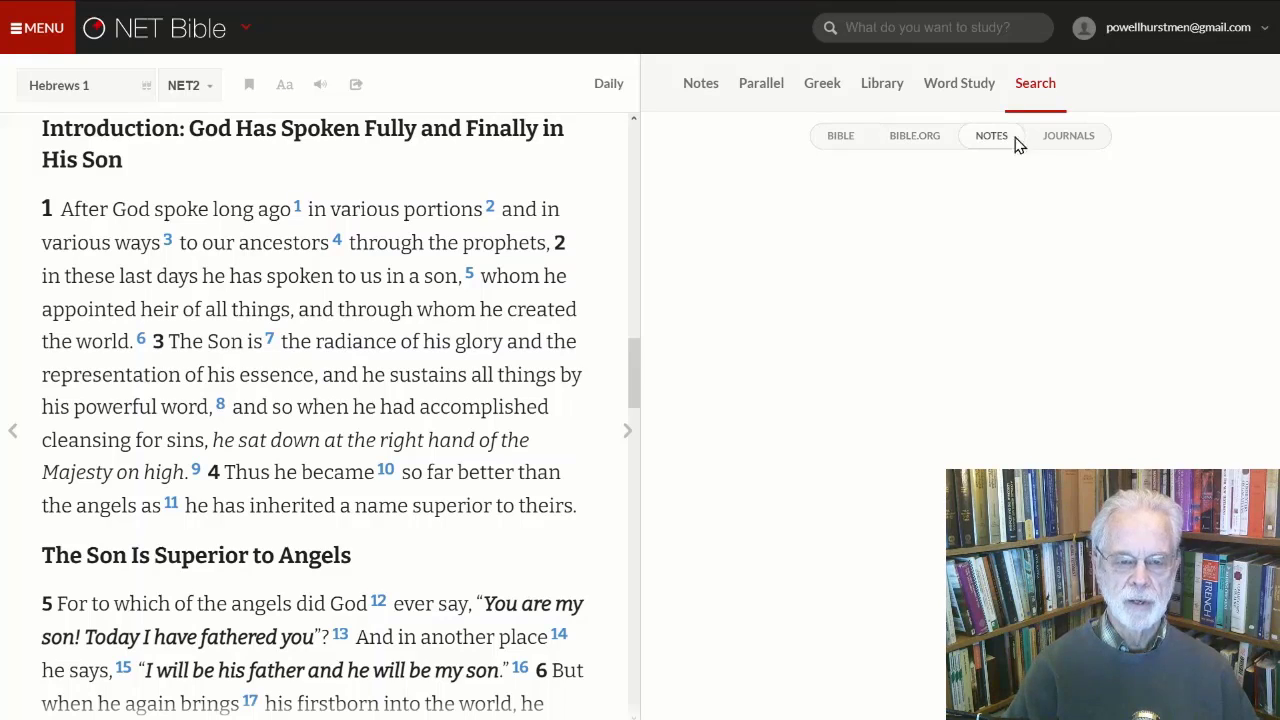
left_click(1064, 144)
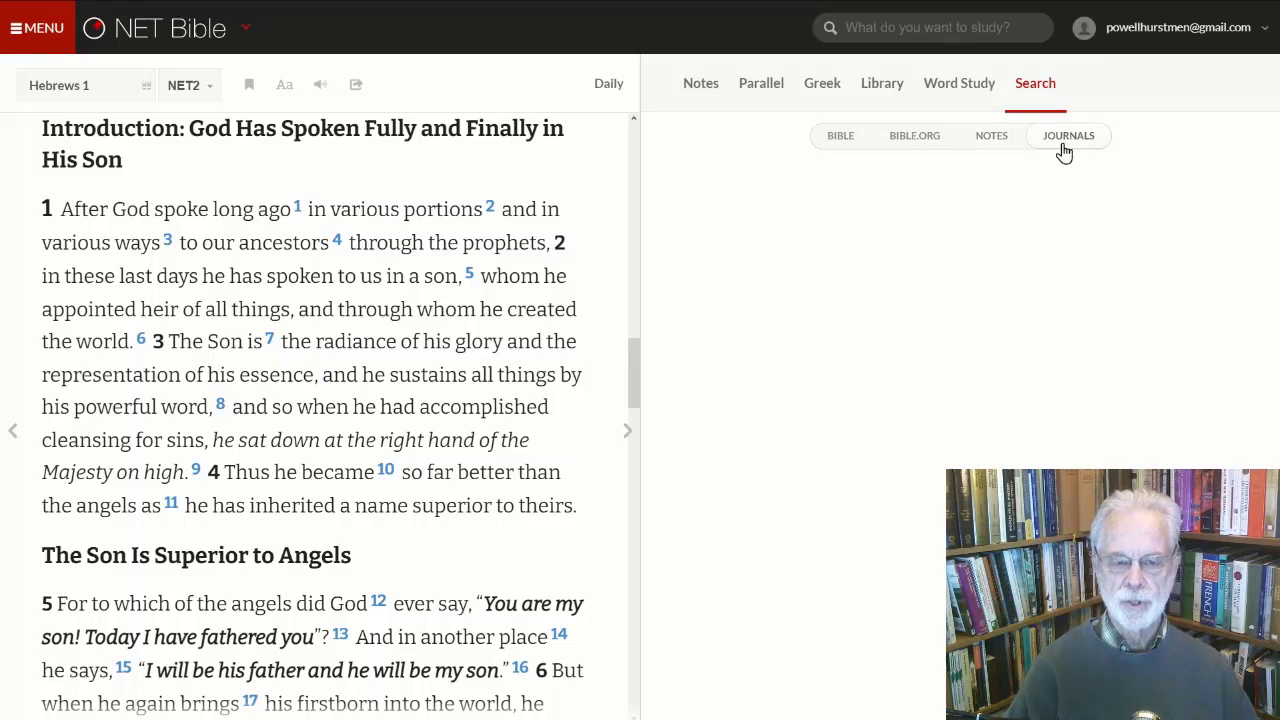
left_click(695, 90)
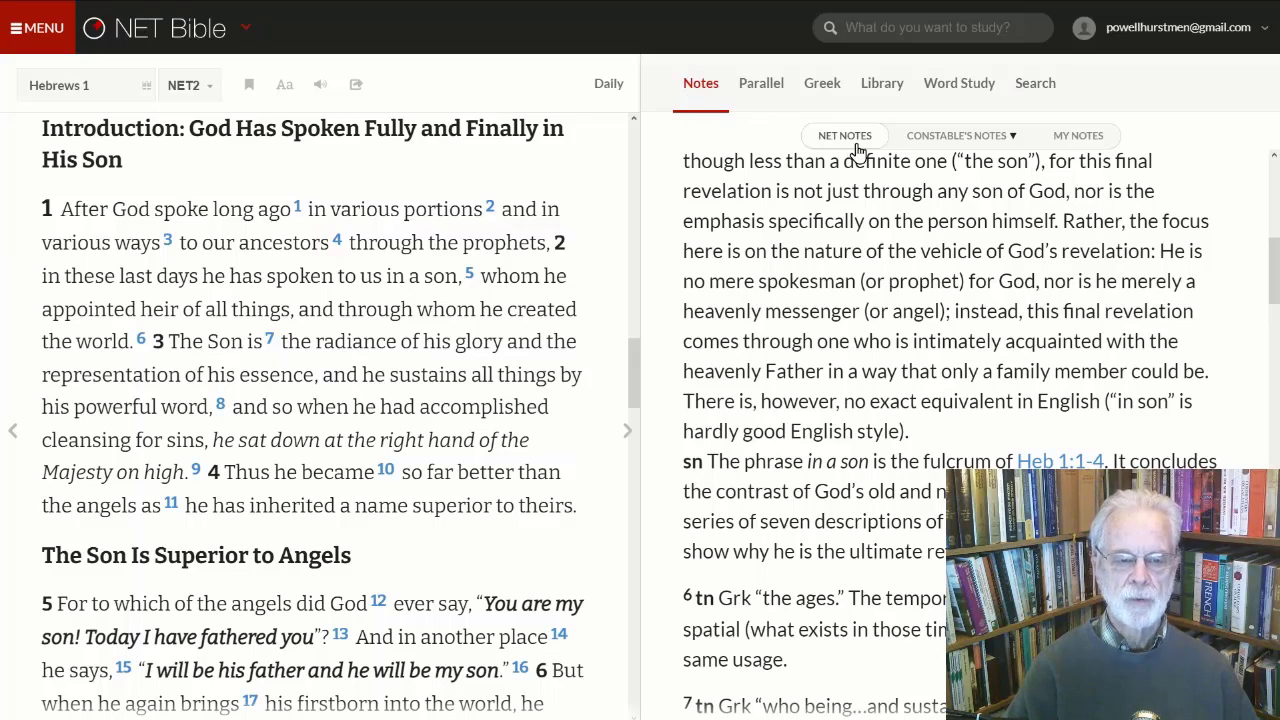
- Look at Constable's Notes and My Notes, then start a personal note on verse 1
left_click(966, 137)
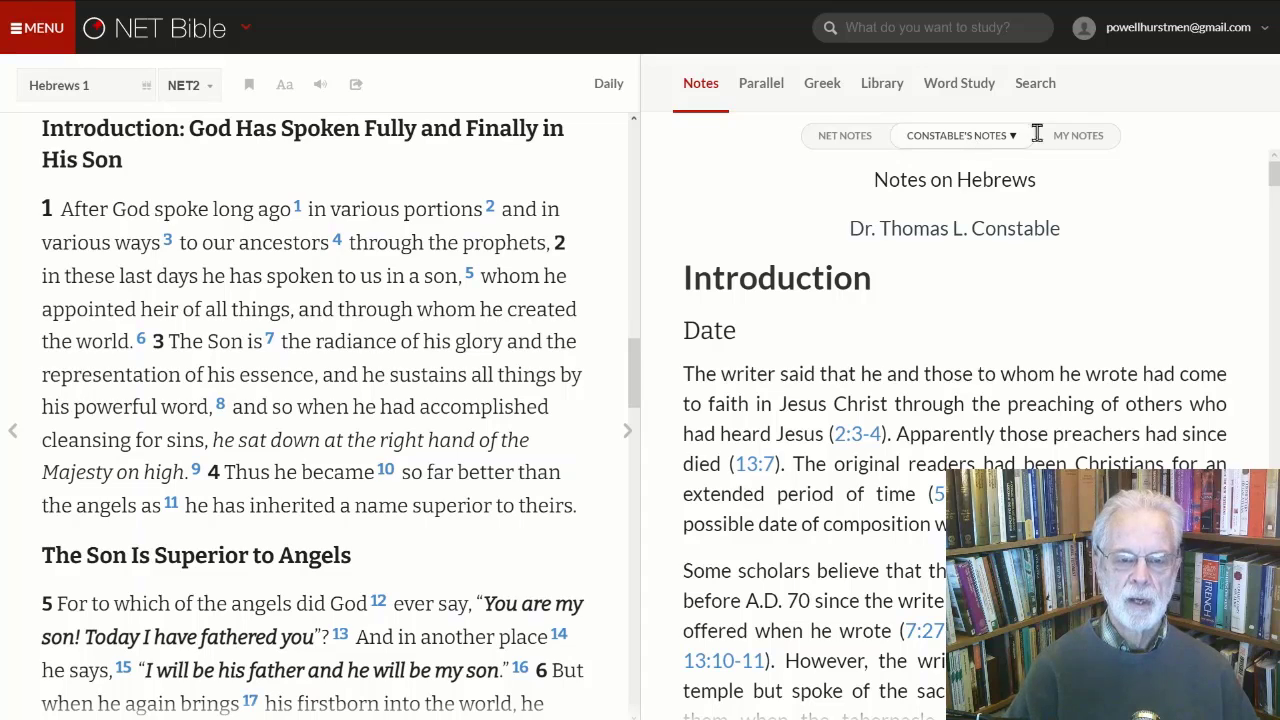
left_click(1077, 142)
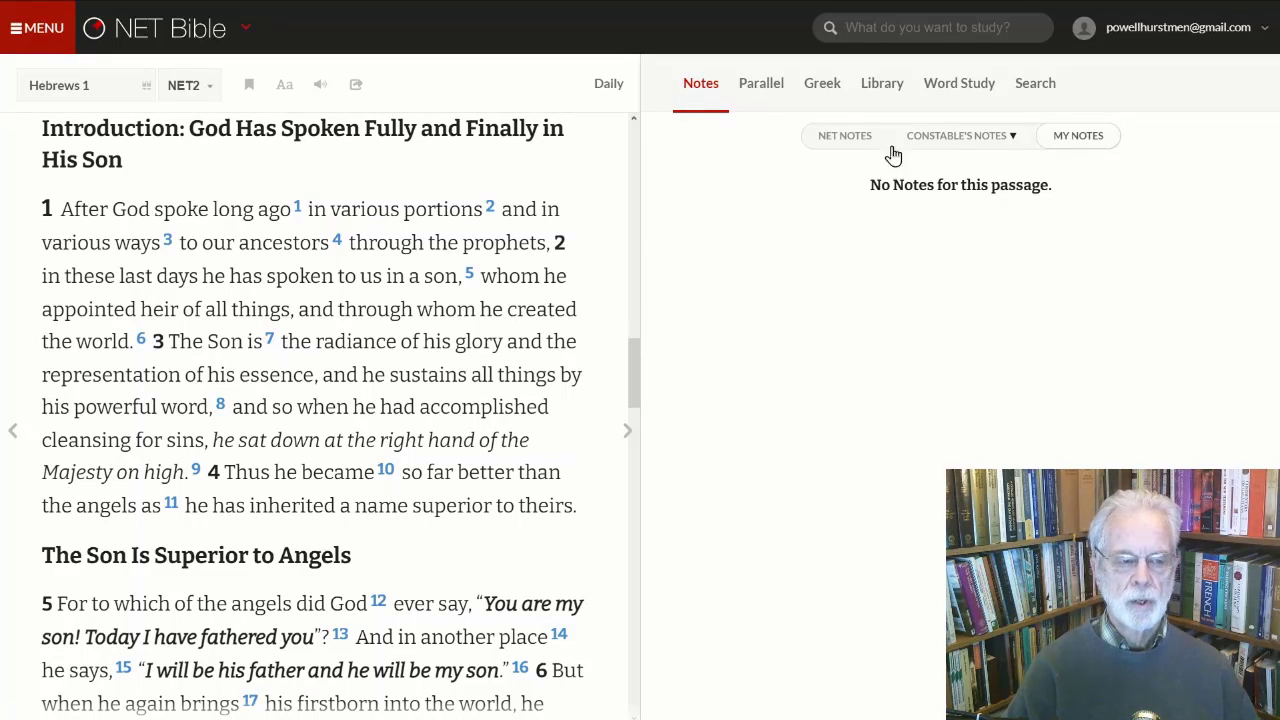
left_click(386, 249)
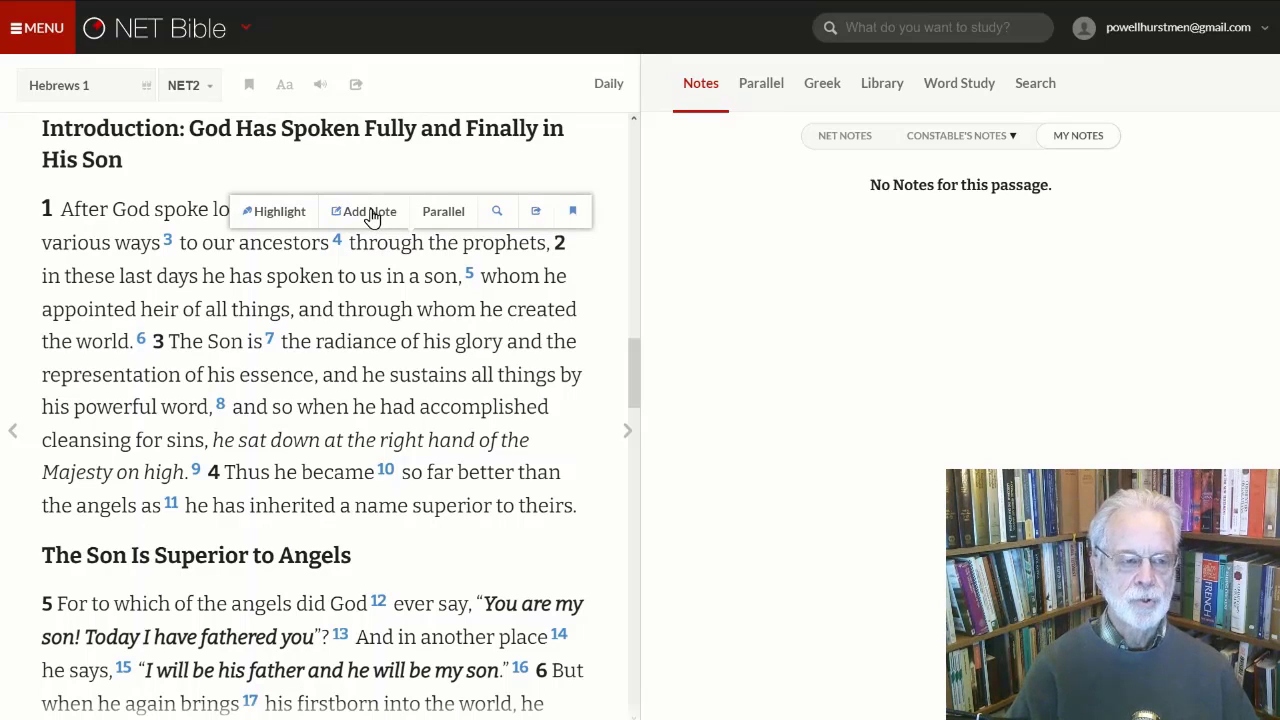
left_click(371, 214)
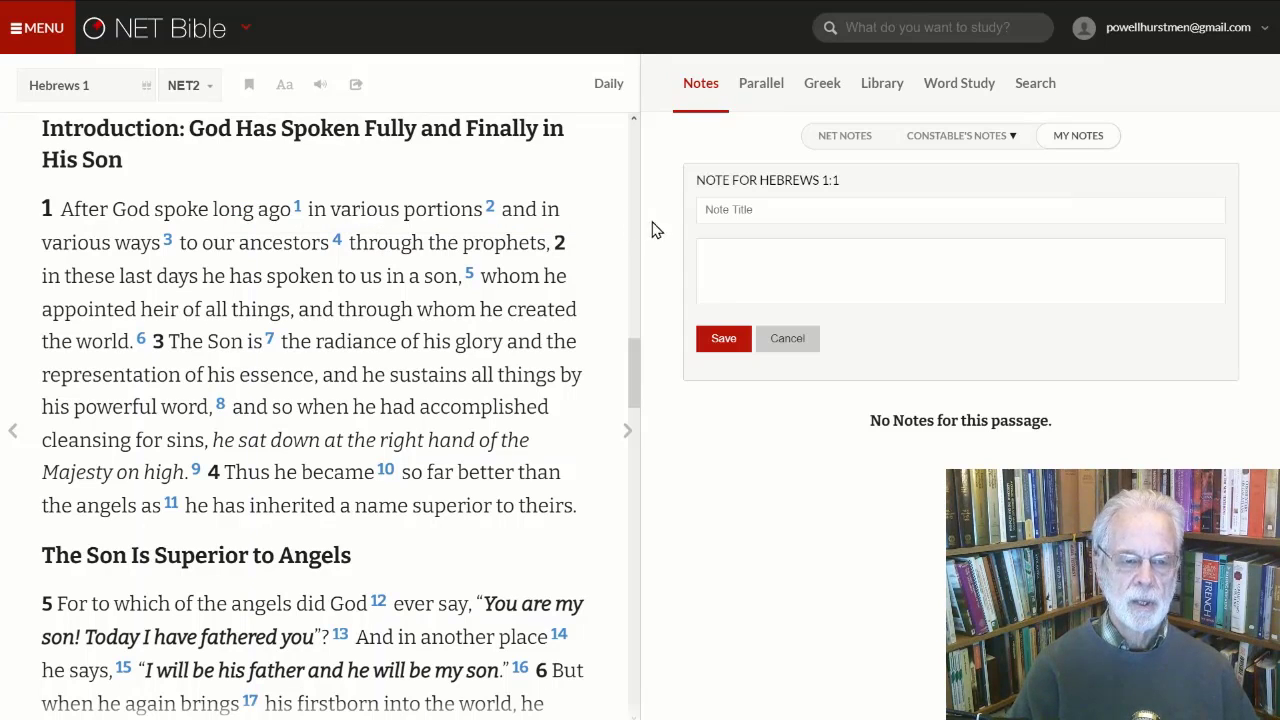
- Write 'observtion' in the note body and close the form, keeping the verse 1 note
left_click(779, 211)
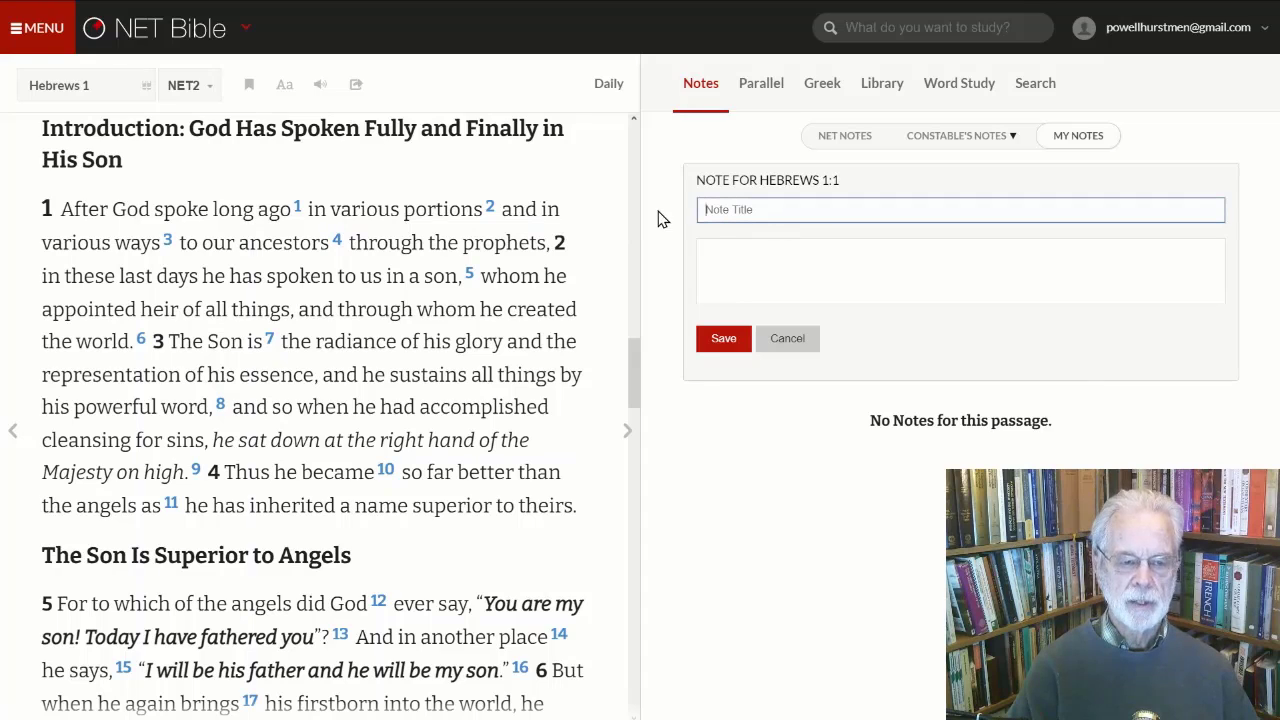
left_click(716, 250)
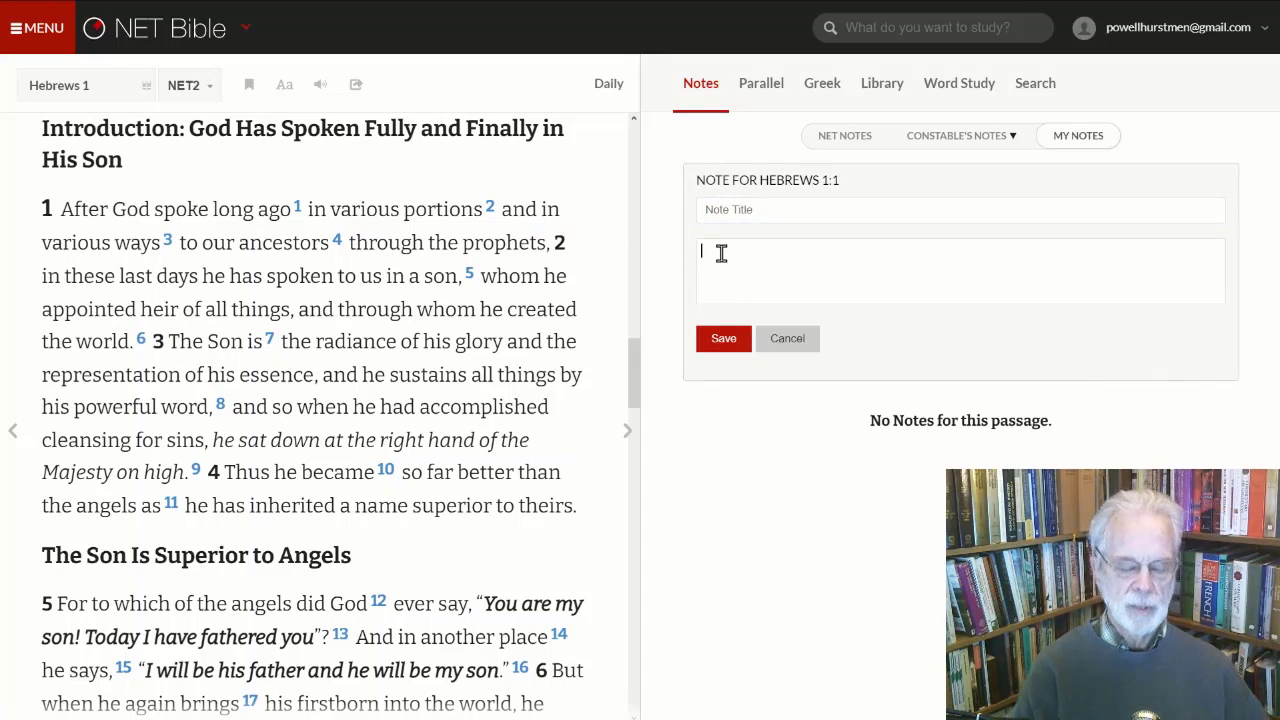
type("observtion")
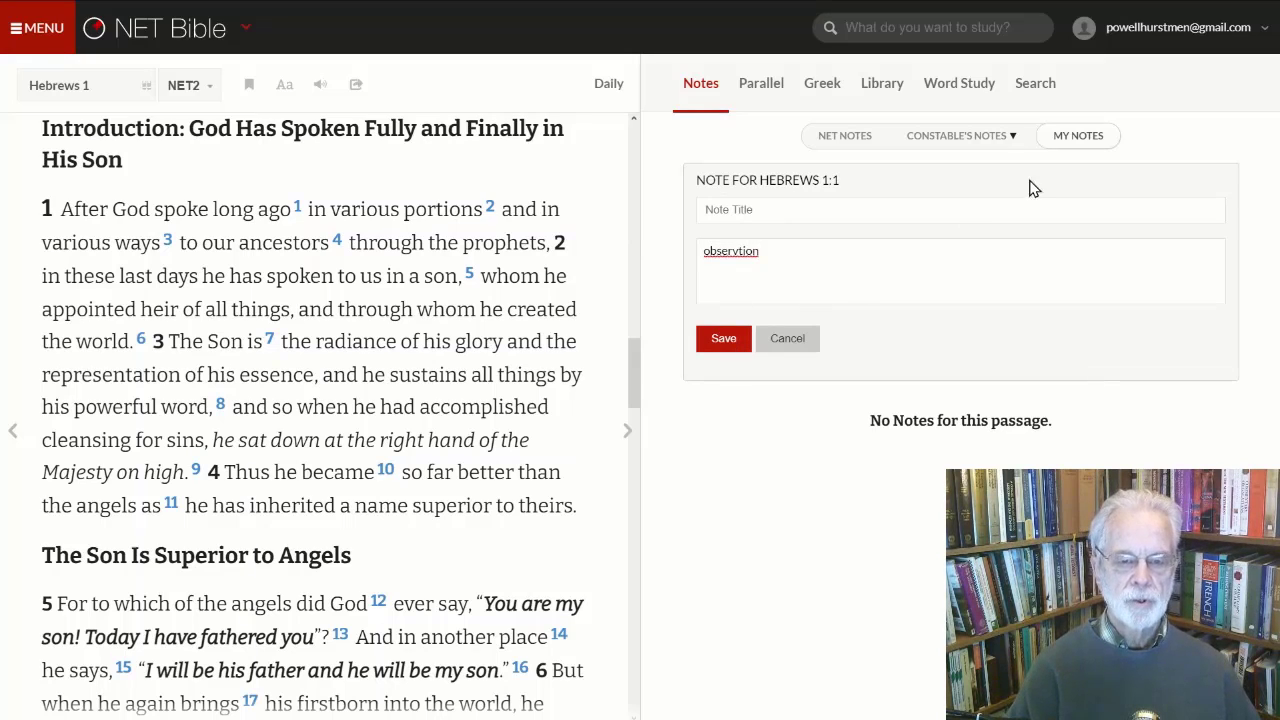
left_click(1090, 137)
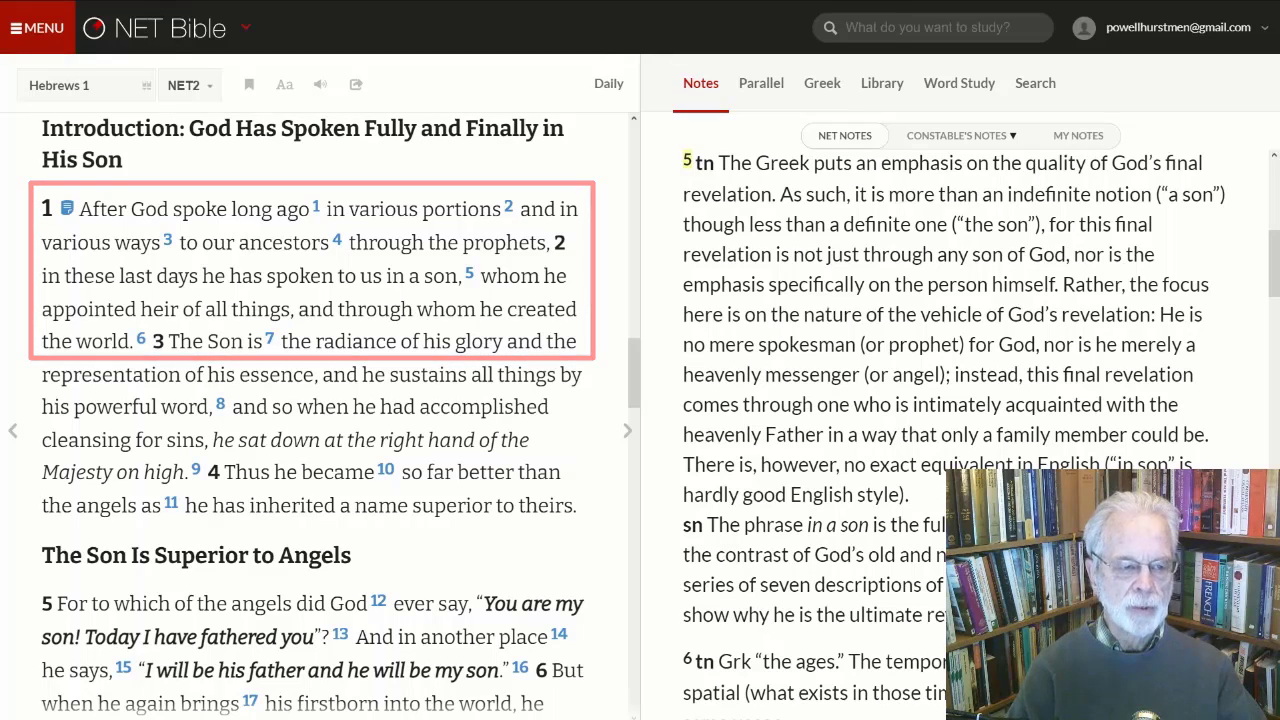
- Highlight Hebrews 1:2 in yellow and switch the side pane to the Parallel comparison
left_click(420, 282)
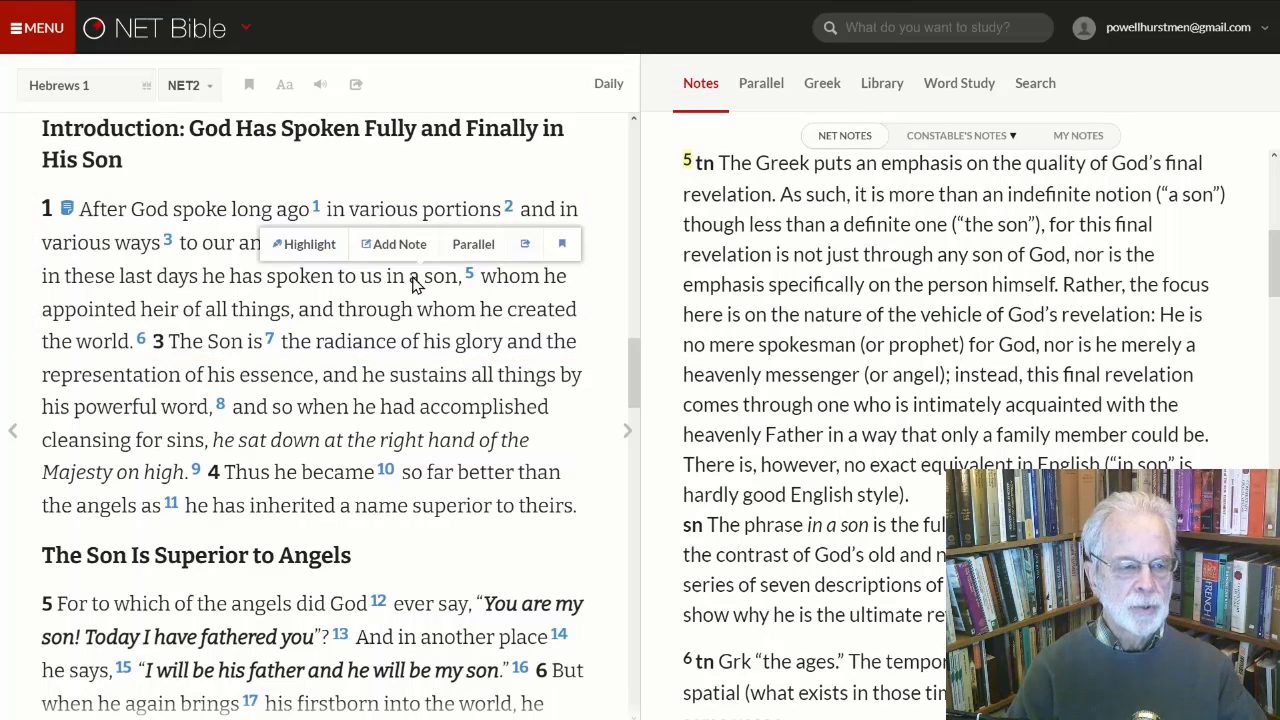
left_click(309, 245)
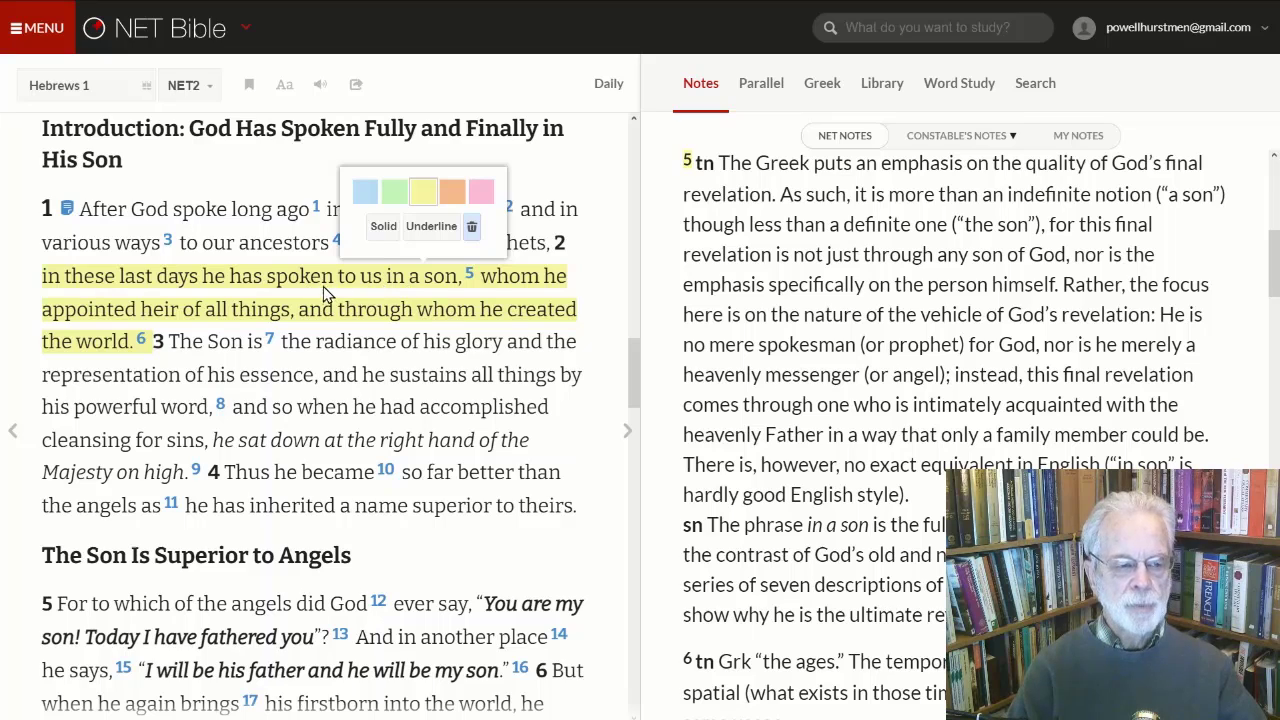
left_click(441, 285)
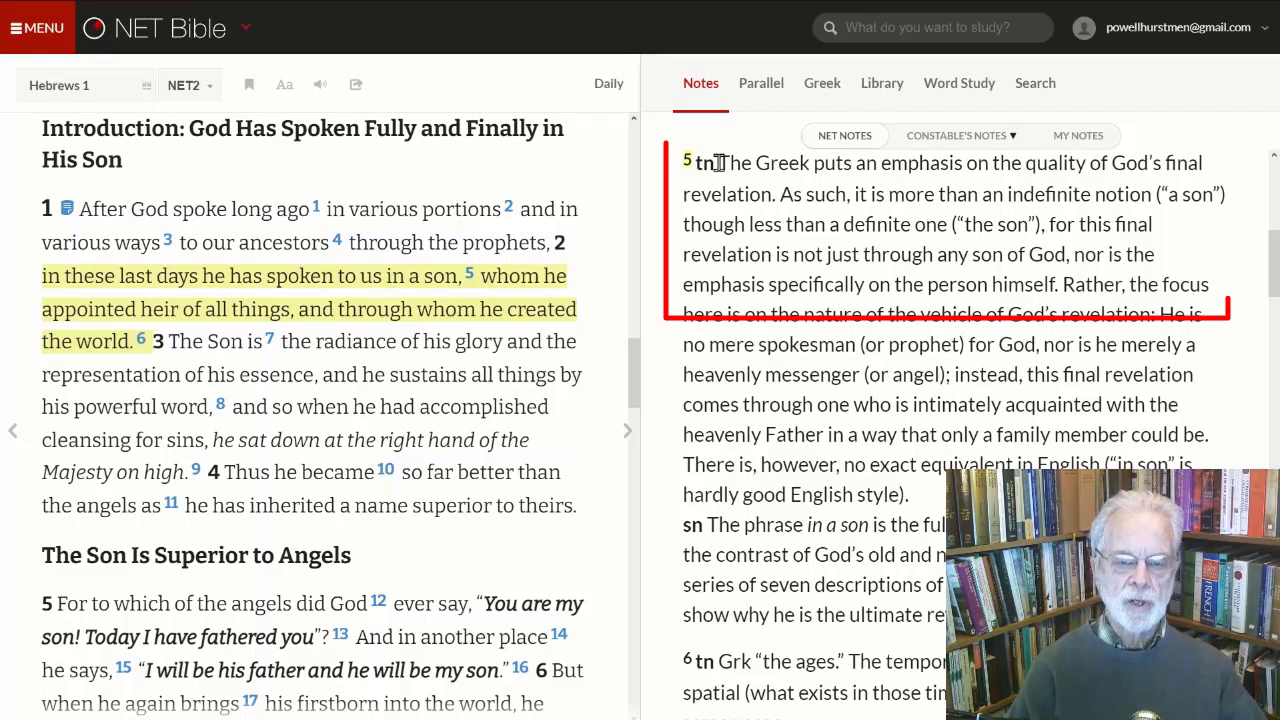
left_click(764, 87)
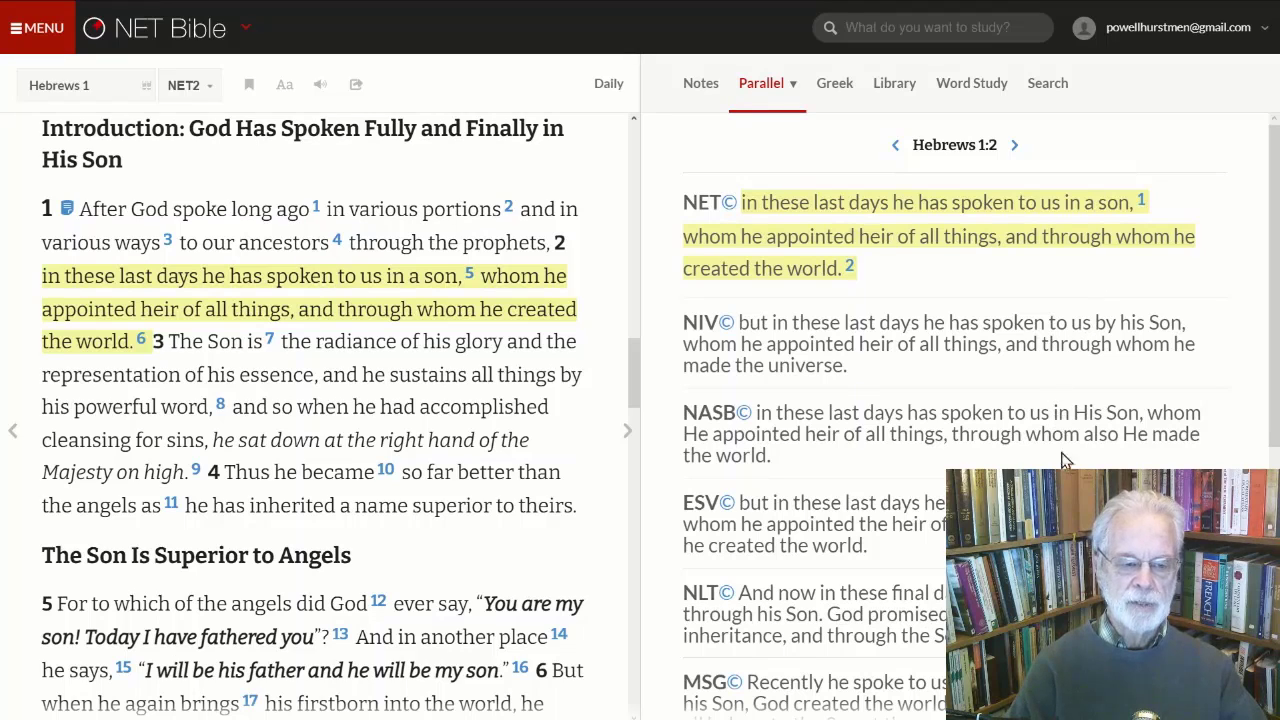
- Scroll the Parallel panel comparing Hebrews 1:2 across NET, NIV, NASB, ESV, NLT and MSG
mouse_move(1155, 305)
left_mouse_down()
mouse_move(1205, 318)
mouse_move(1196, 336)
mouse_move(1104, 332)
mouse_move(1110, 309)
mouse_move(1154, 302)
left_mouse_up()
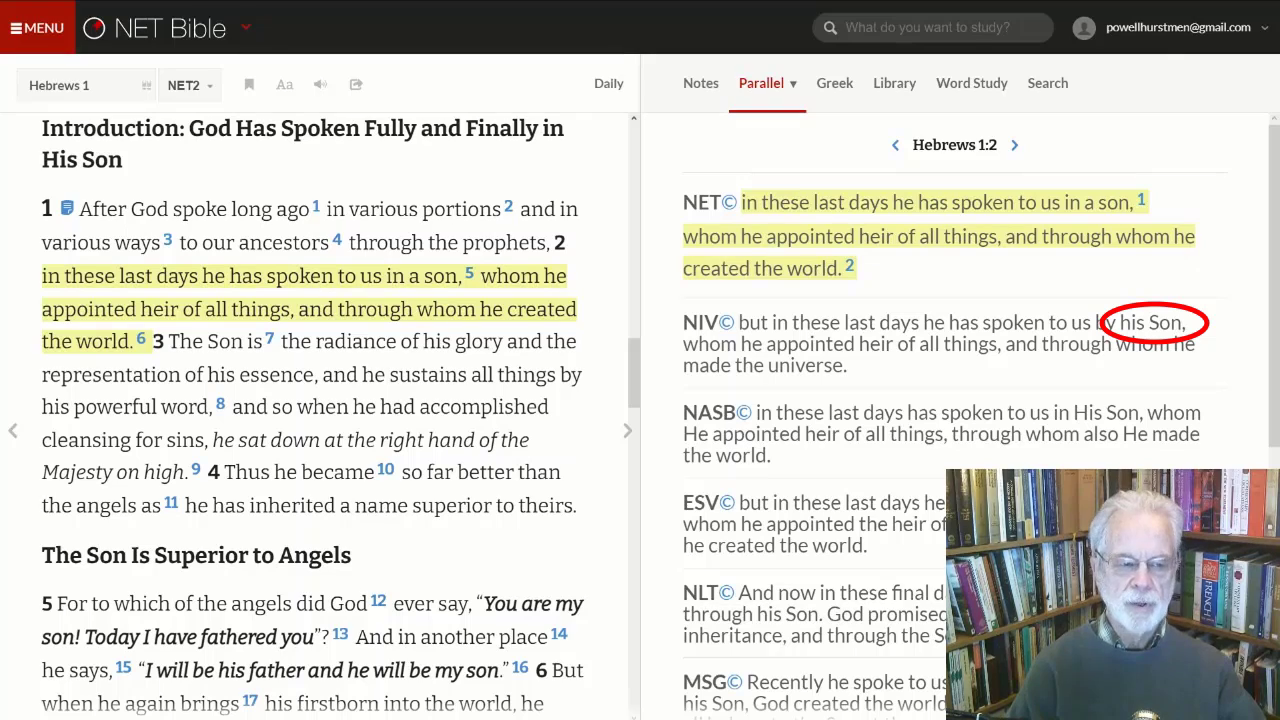
- Show the Greek text of Hebrews 1 and check the morphology of υἱῷ (N-DM-S, 'son')
left_click(835, 84)
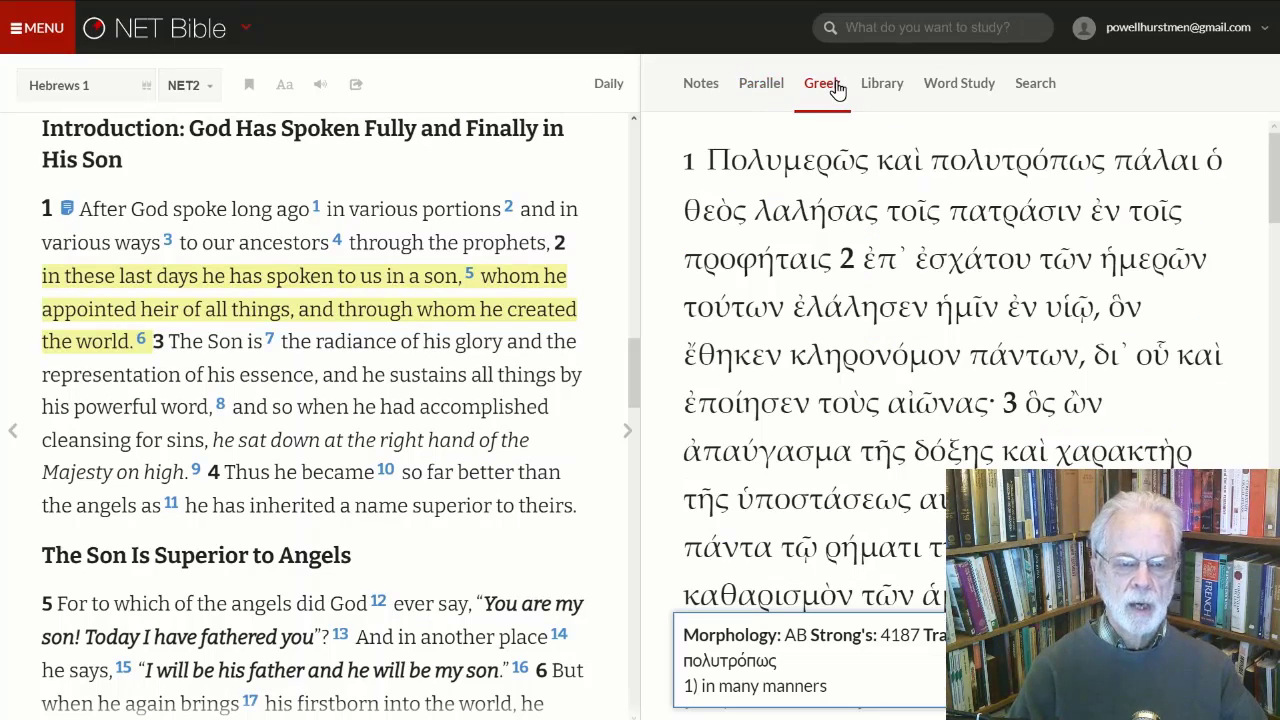
mouse_move(920, 322)
mouse_move(916, 356)
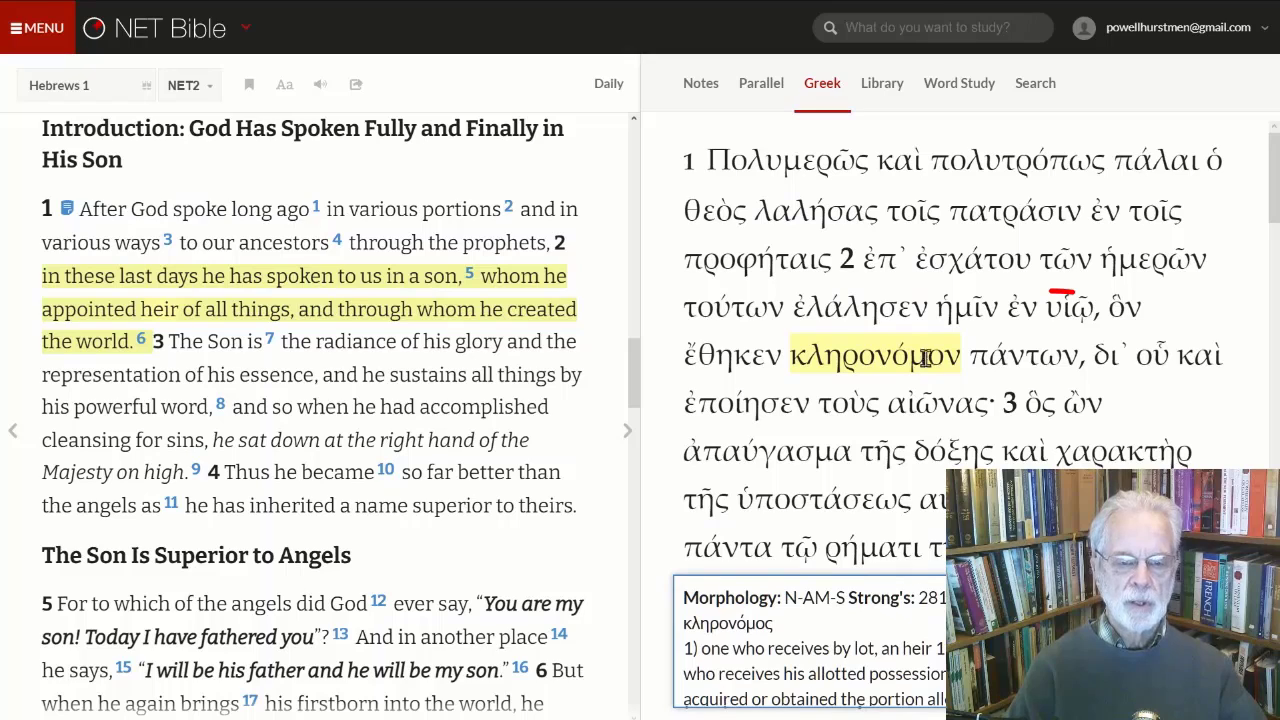
mouse_move(1068, 312)
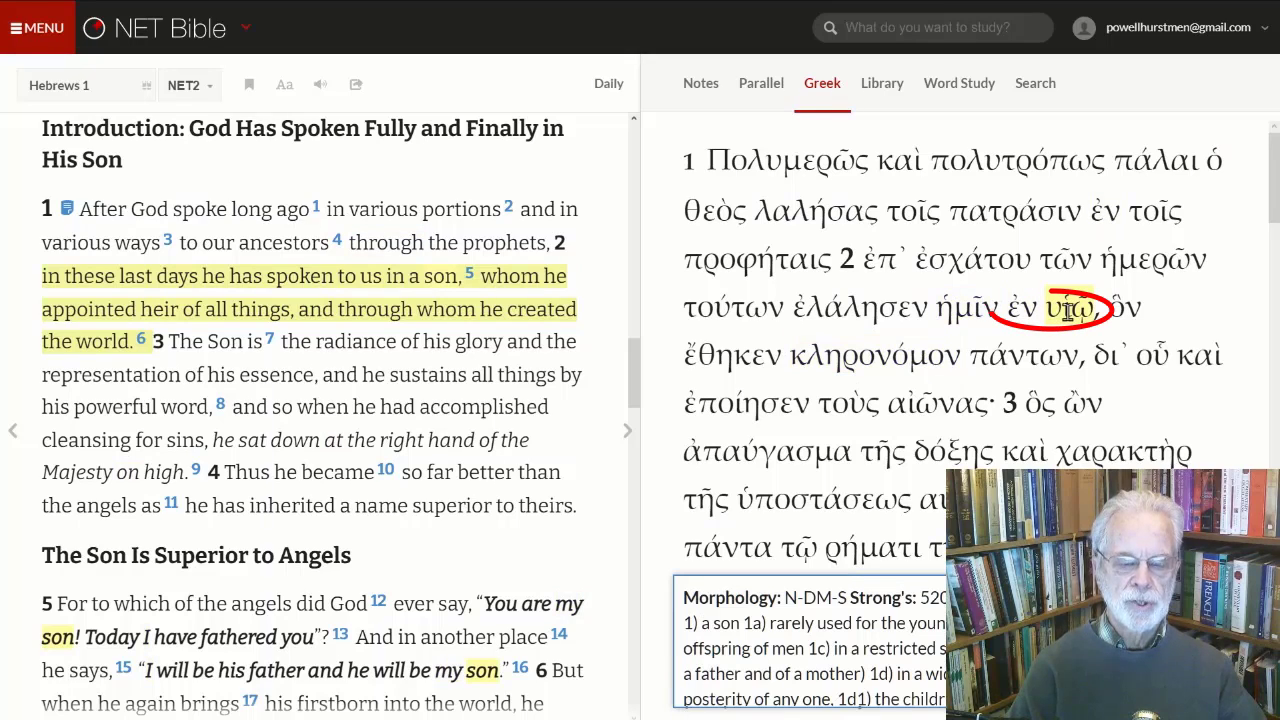
mouse_move(1022, 310)
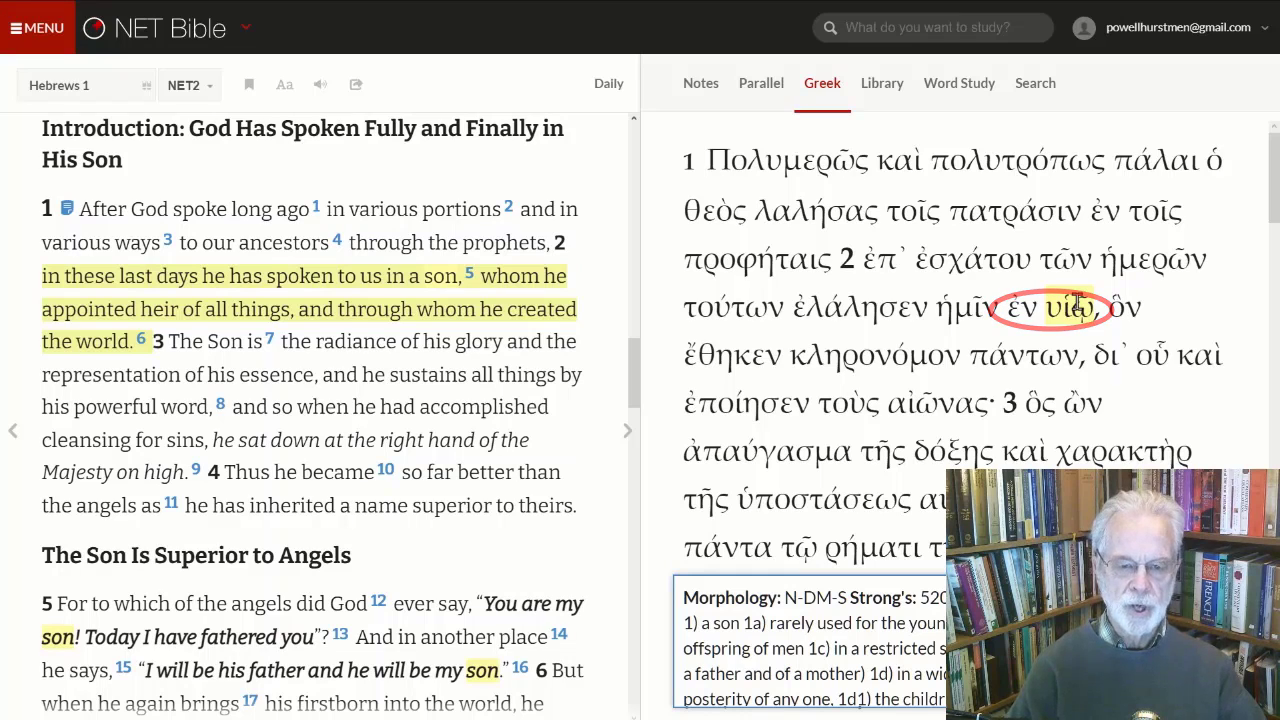
- Browse the Library articles, then show the Strong's word study for λαλεω ('to speak', 296)
left_click(875, 85)
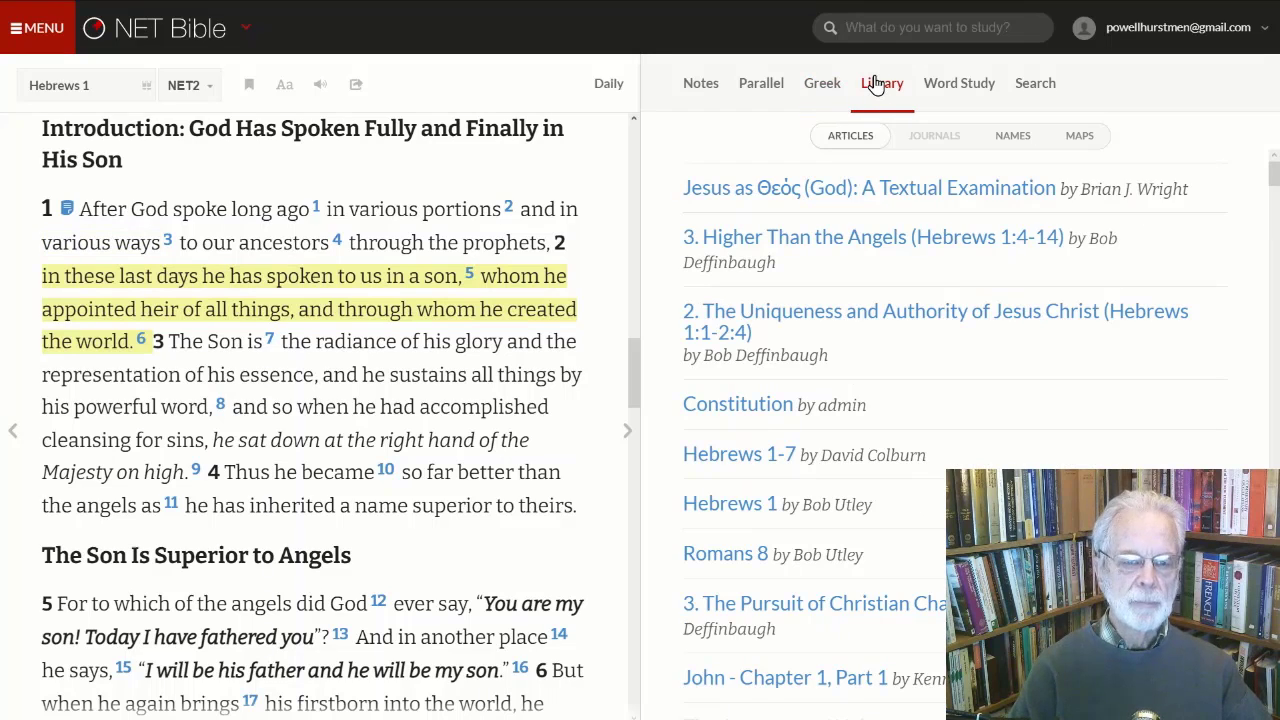
scroll(1093, 408, "down", 5)
scroll(1093, 408, "down", 6)
scroll(1090, 400, "up", 10)
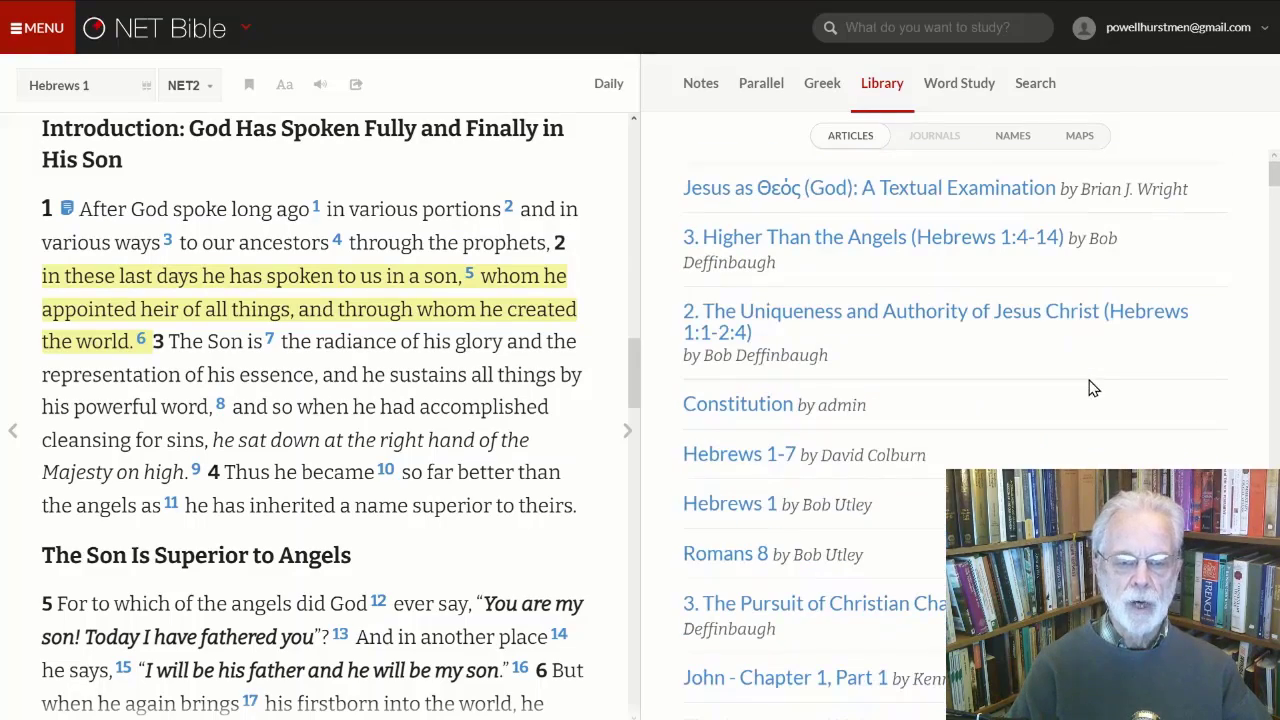
left_click(943, 90)
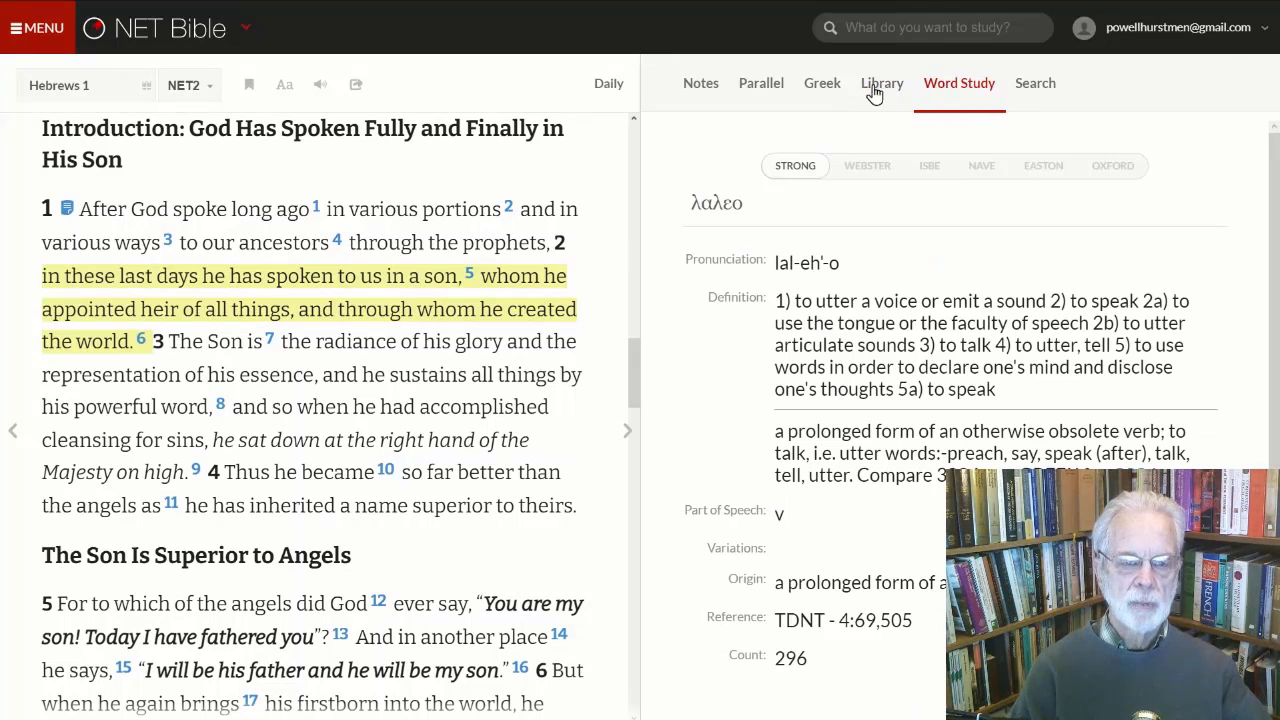
- Open the Strong's word study for the Greek word υἱῷ from the Greek text
left_click(826, 89)
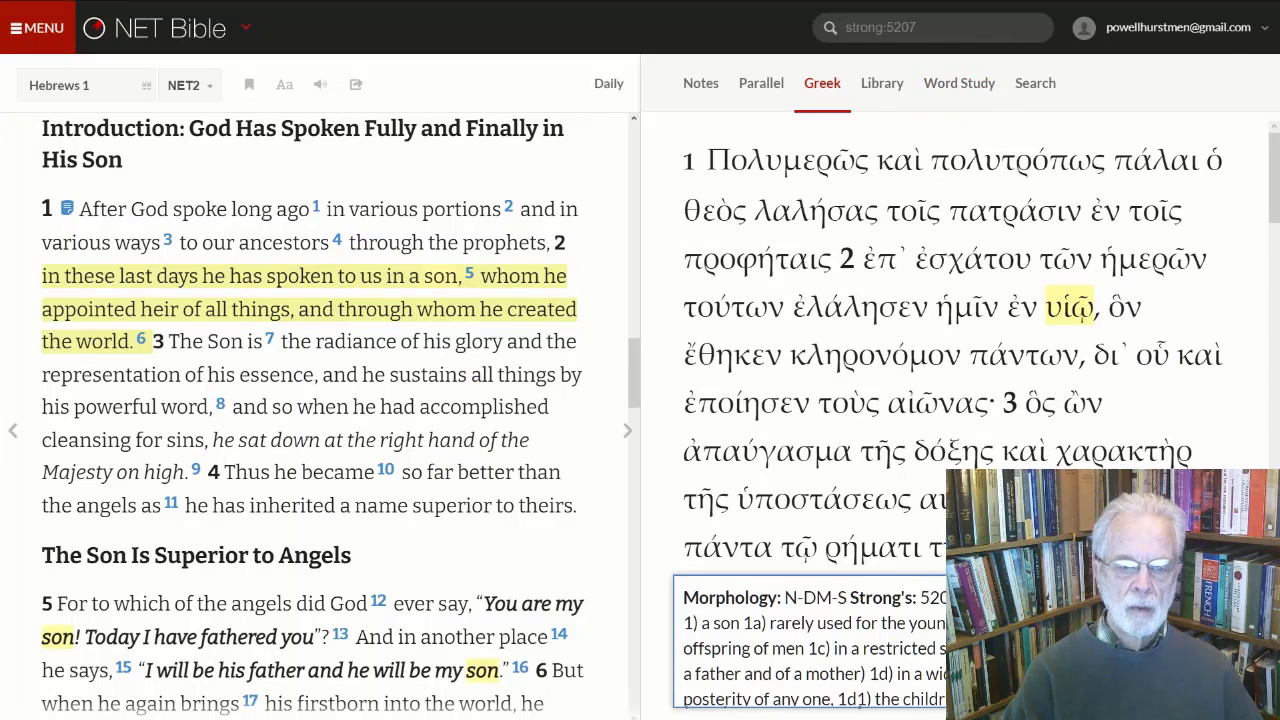
triple_click(1065, 305)
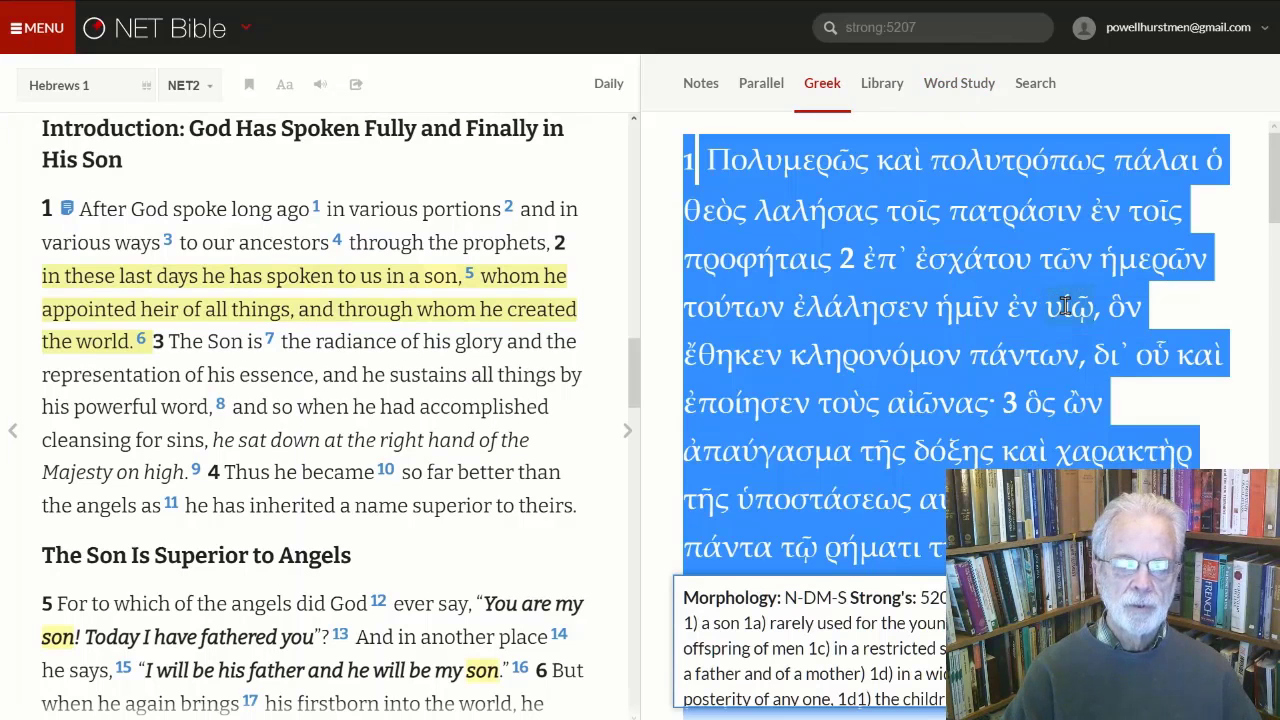
double_click(1065, 305)
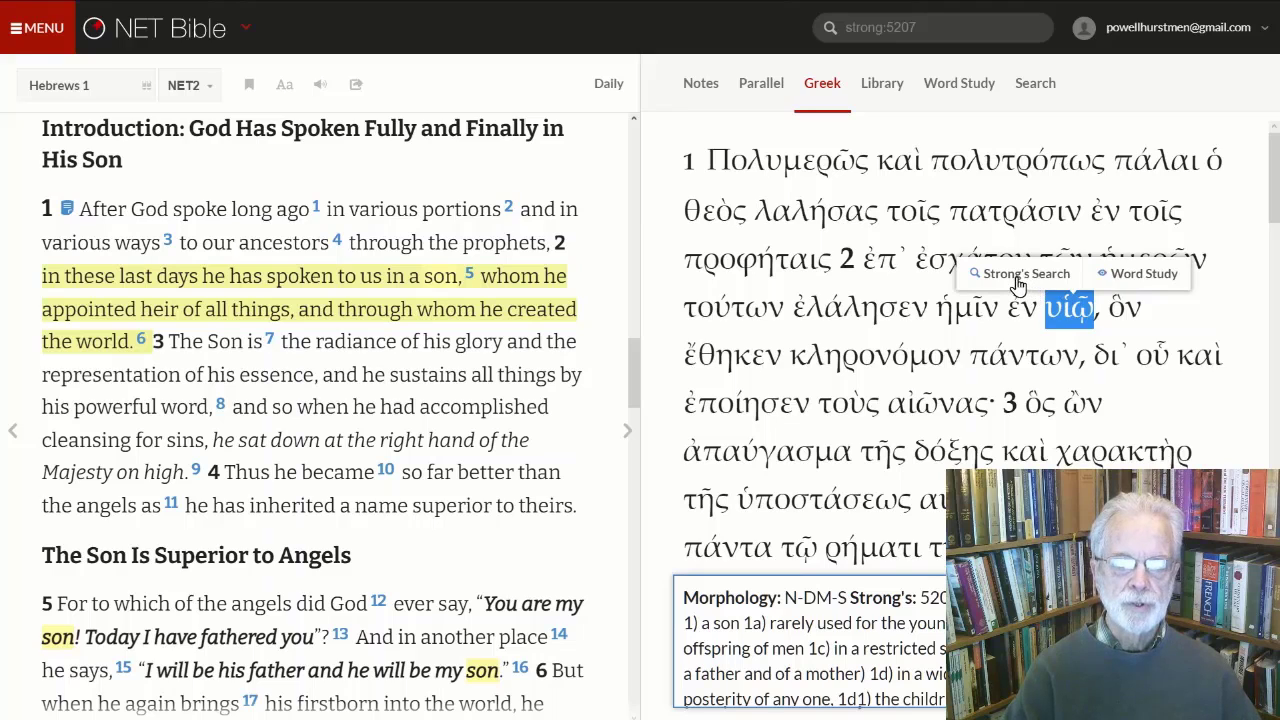
left_click(1143, 276)
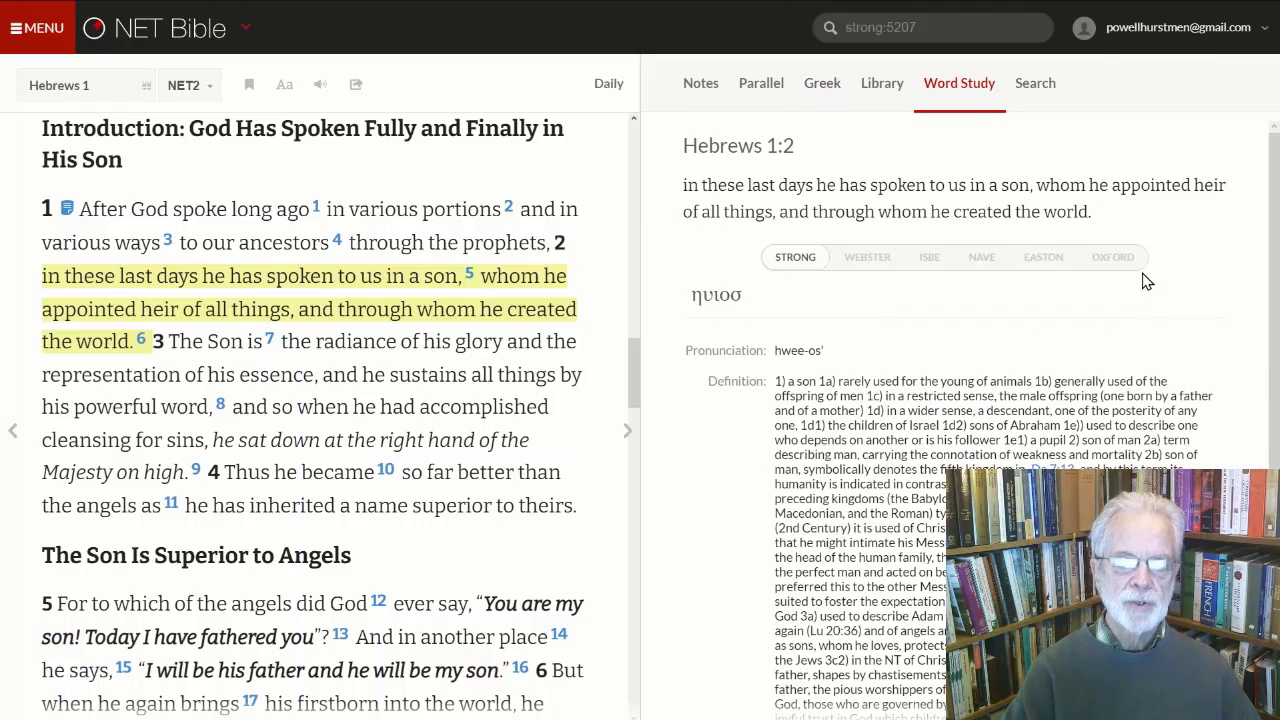
- Read through the entry, then return to the NET Notes showing note 5 on 'a son'
left_click_drag(1275, 325, 1275, 509)
scroll(1275, 509, "up", 5)
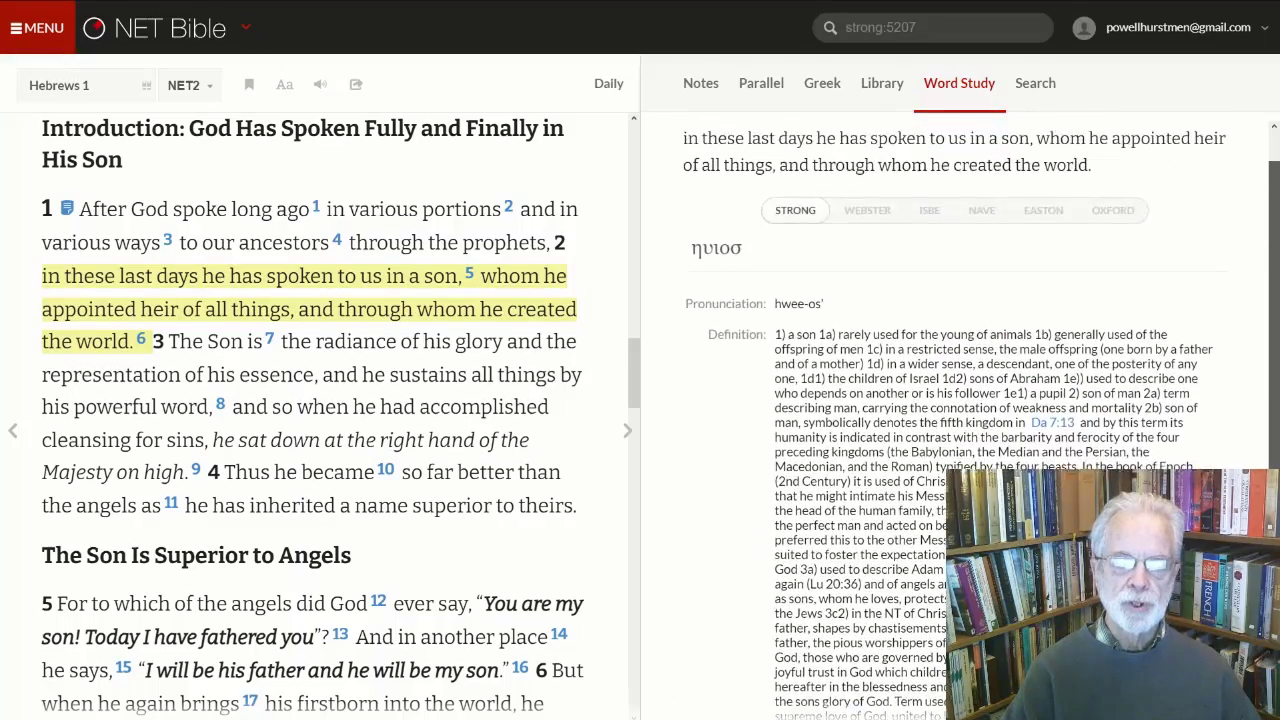
scroll(1275, 509, "up", 1)
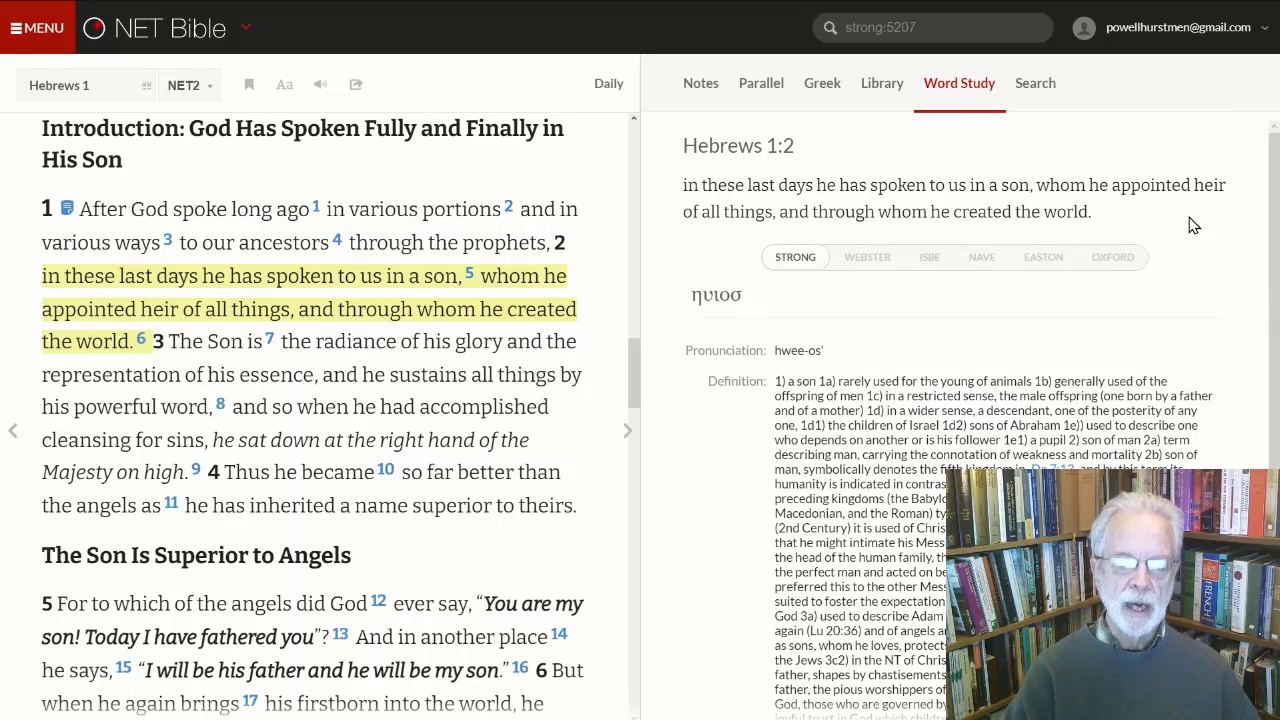
left_click(700, 83)
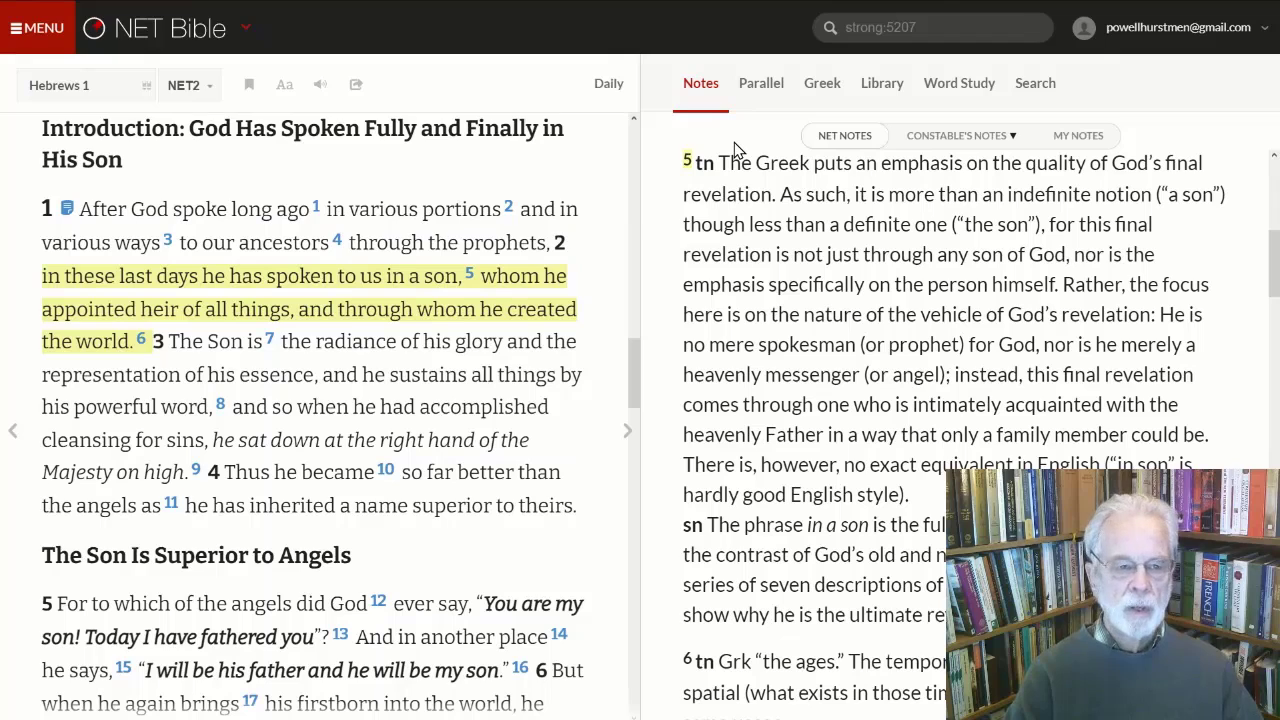
- Start a personal note on Hebrews 1:2 titled 'A Son'
left_click(697, 88)
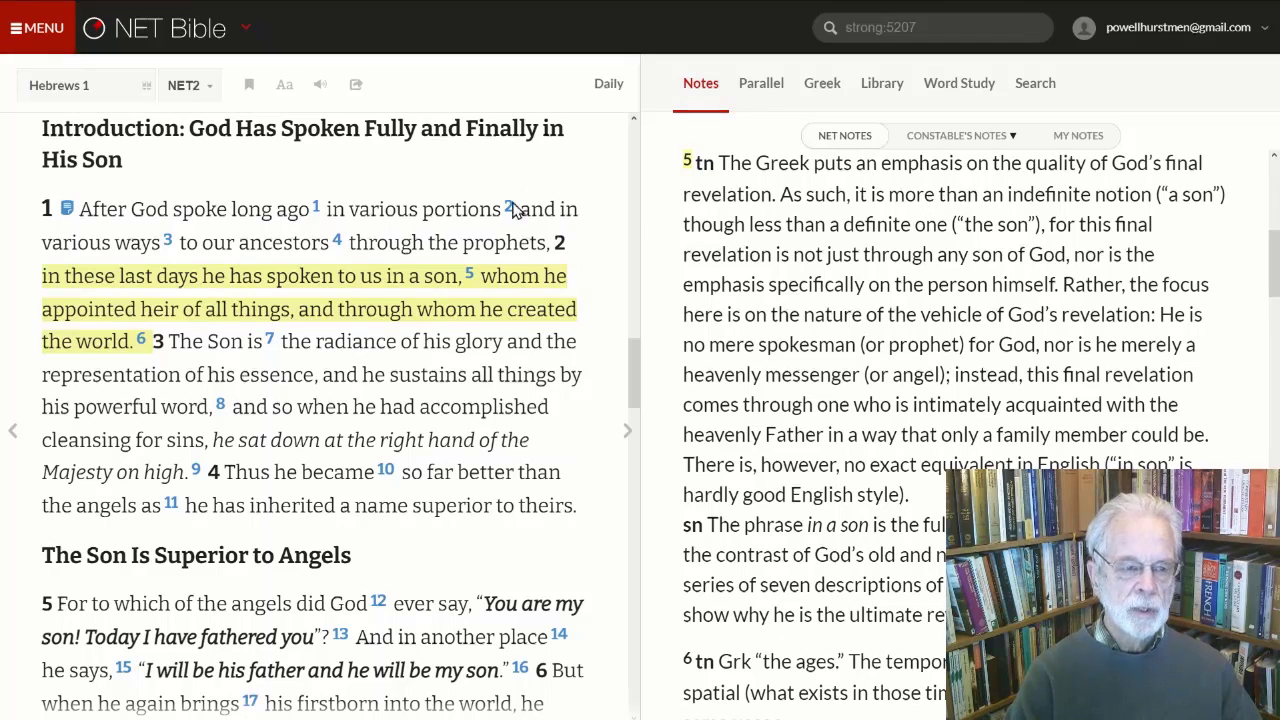
left_click(437, 287)
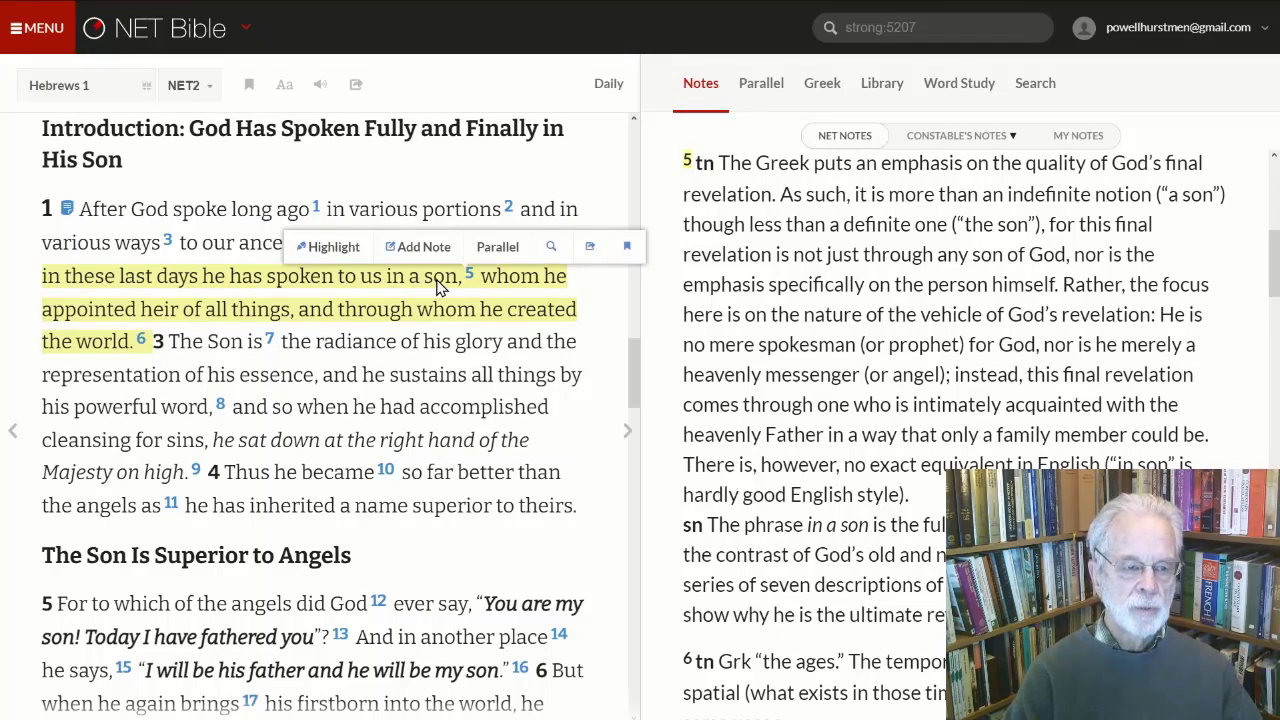
left_click(423, 250)
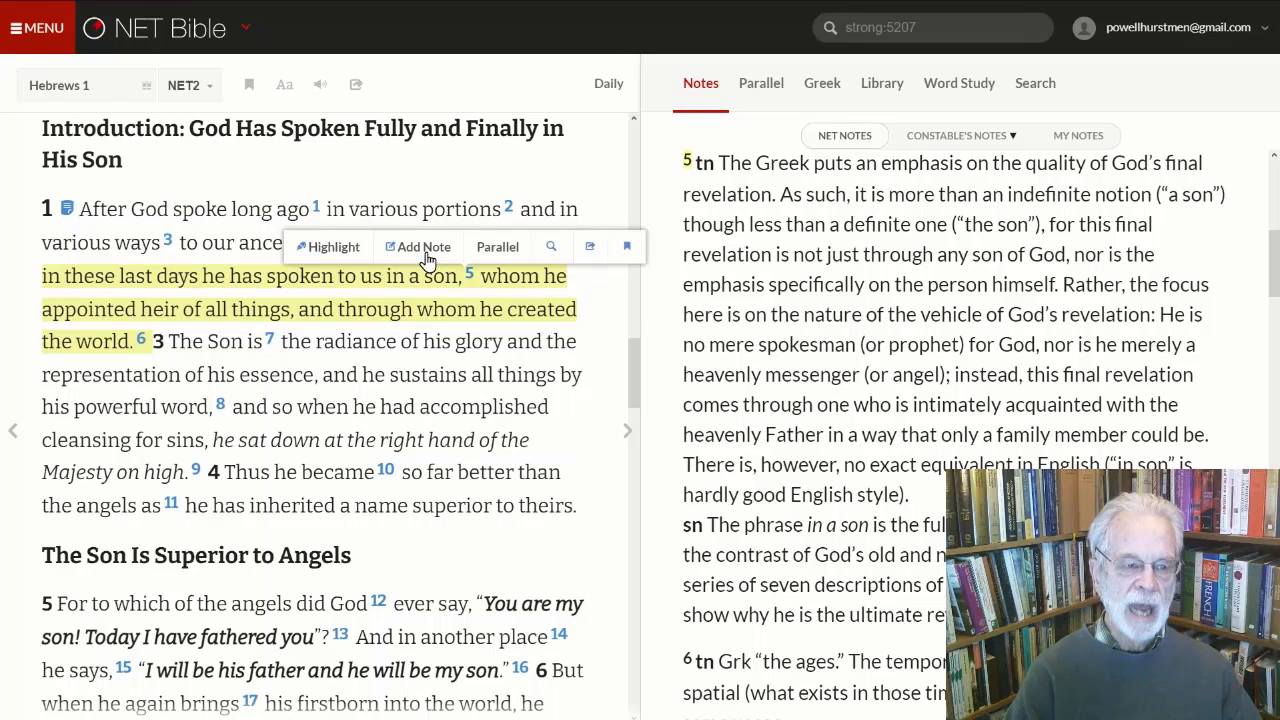
left_click(815, 208)
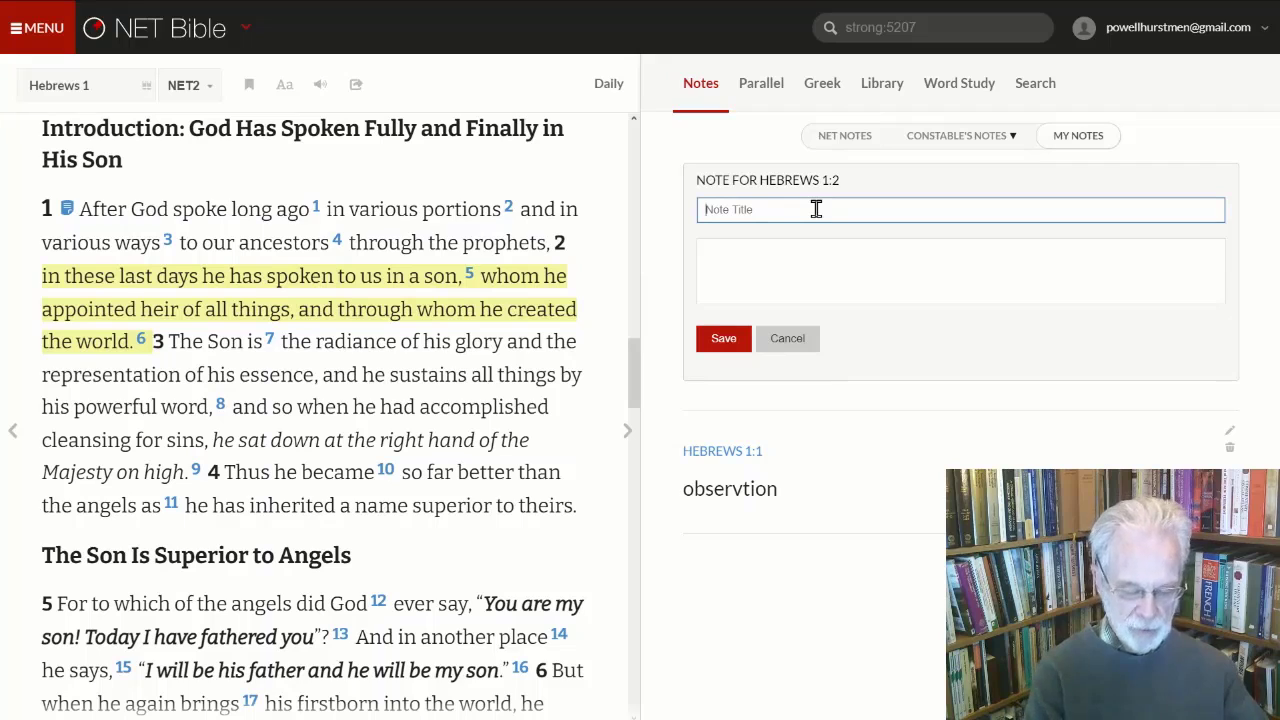
type("A Son")
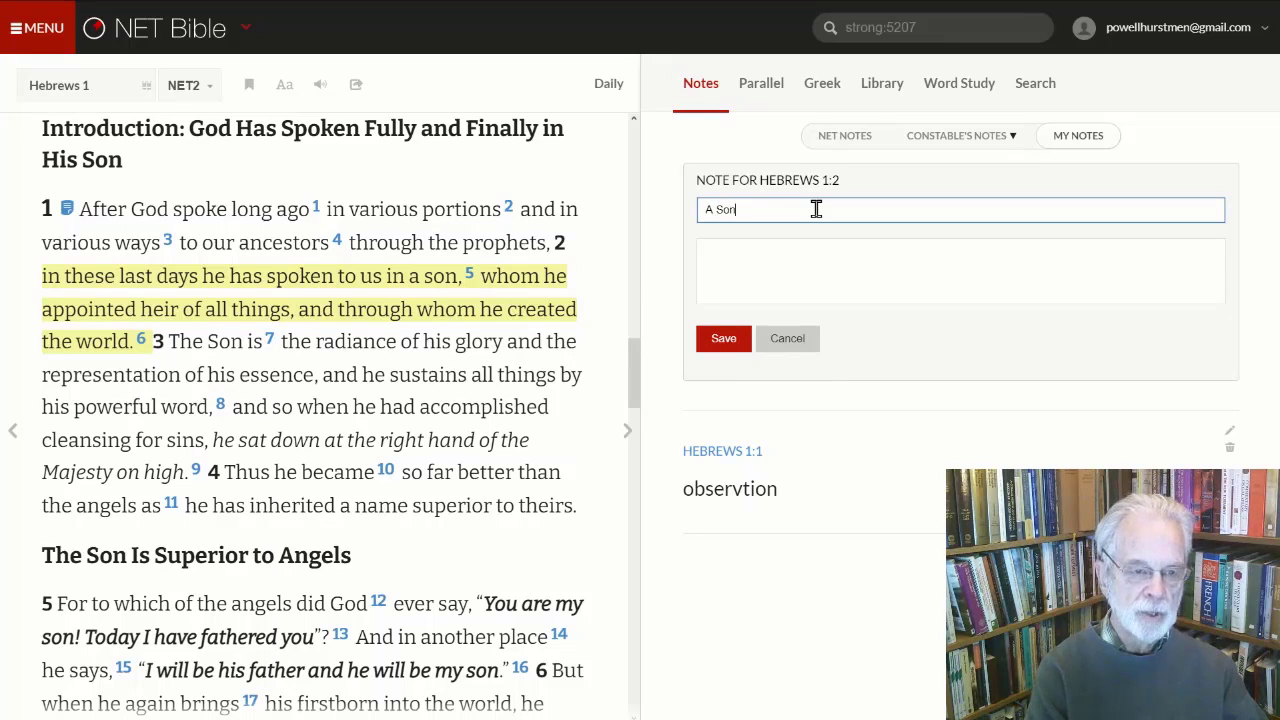
- Write the note body: many sons of God in the Hebrew Bible, but this Son is unique
key("Tab")
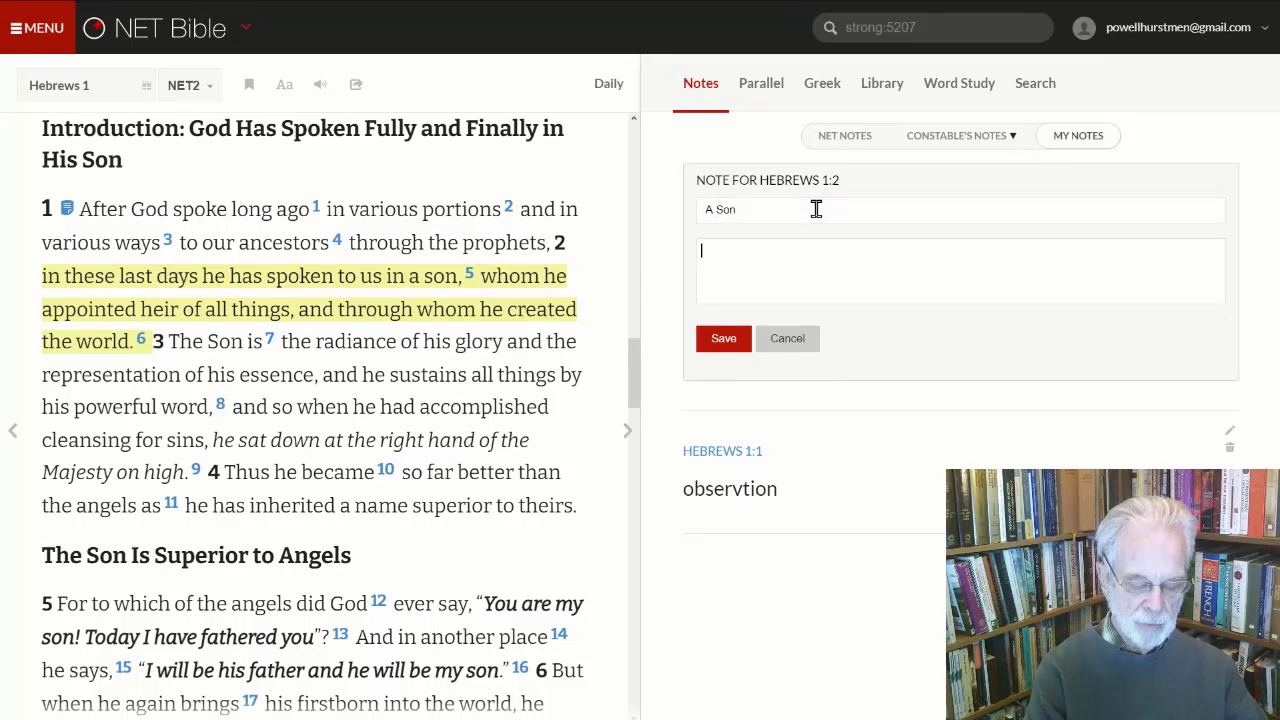
type("There")
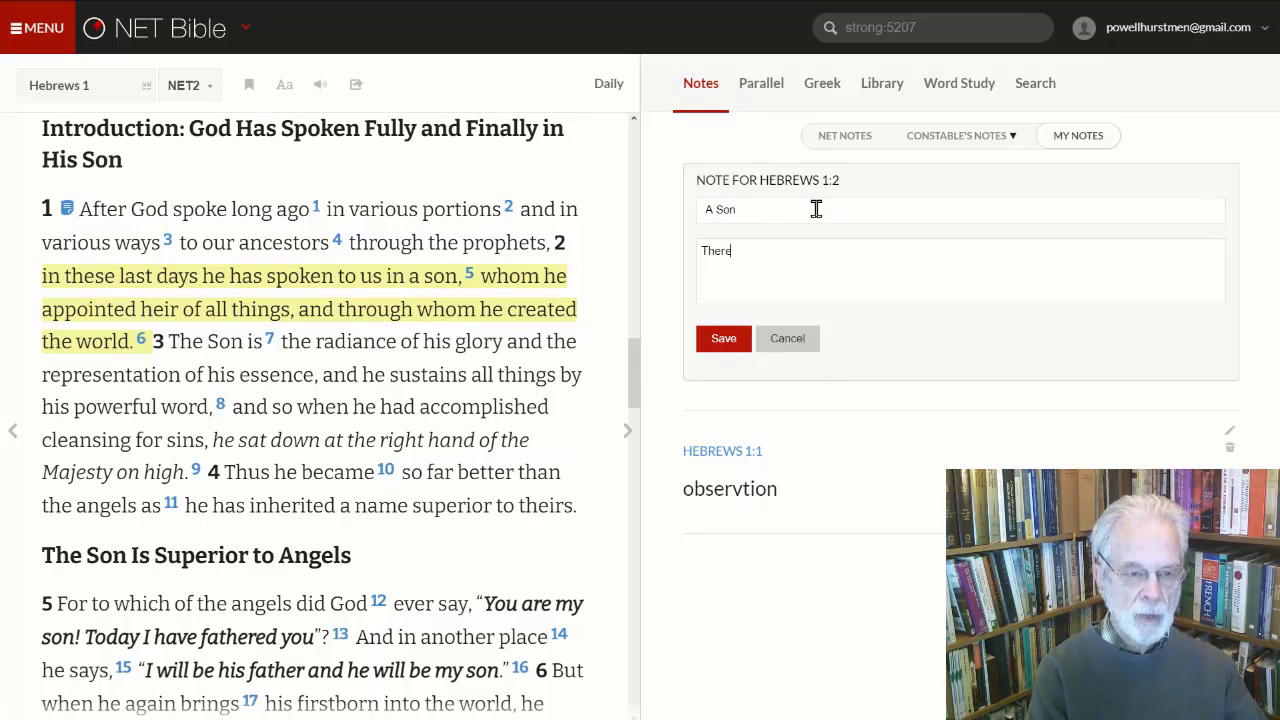
type(" were many")
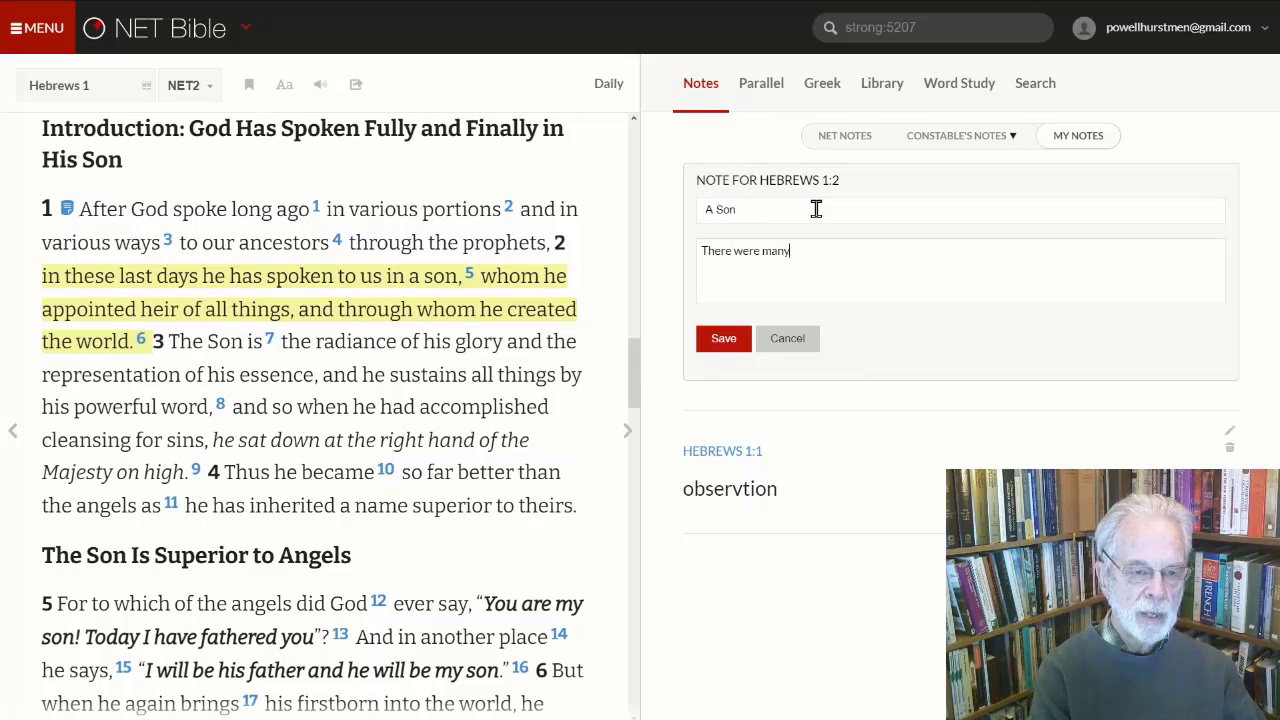
type(" sons of")
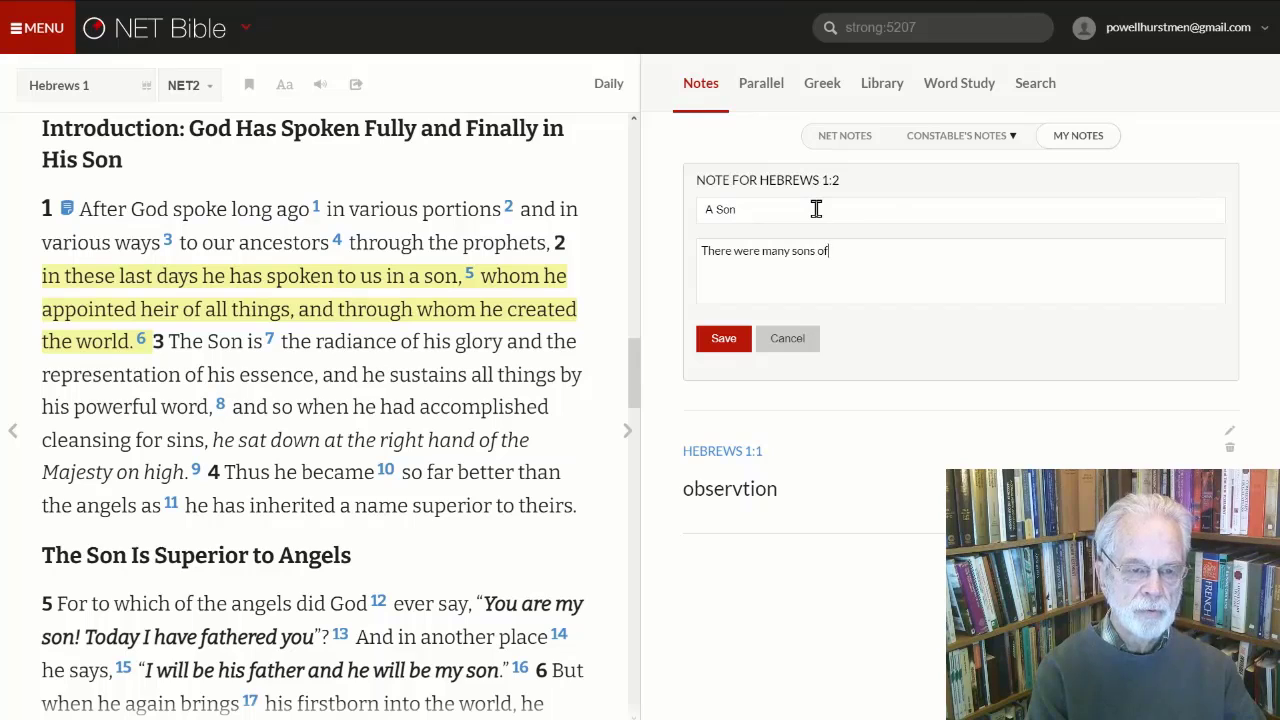
type(" God in t")
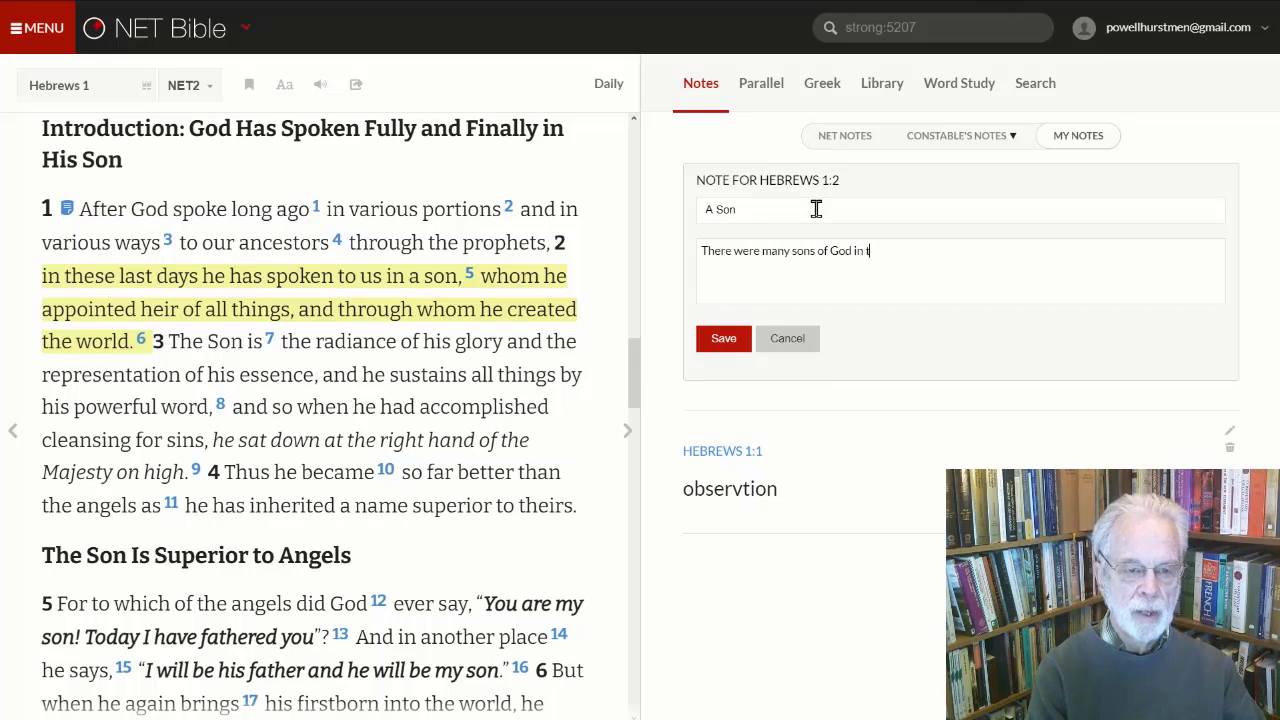
type("he Hiebrew Bible")
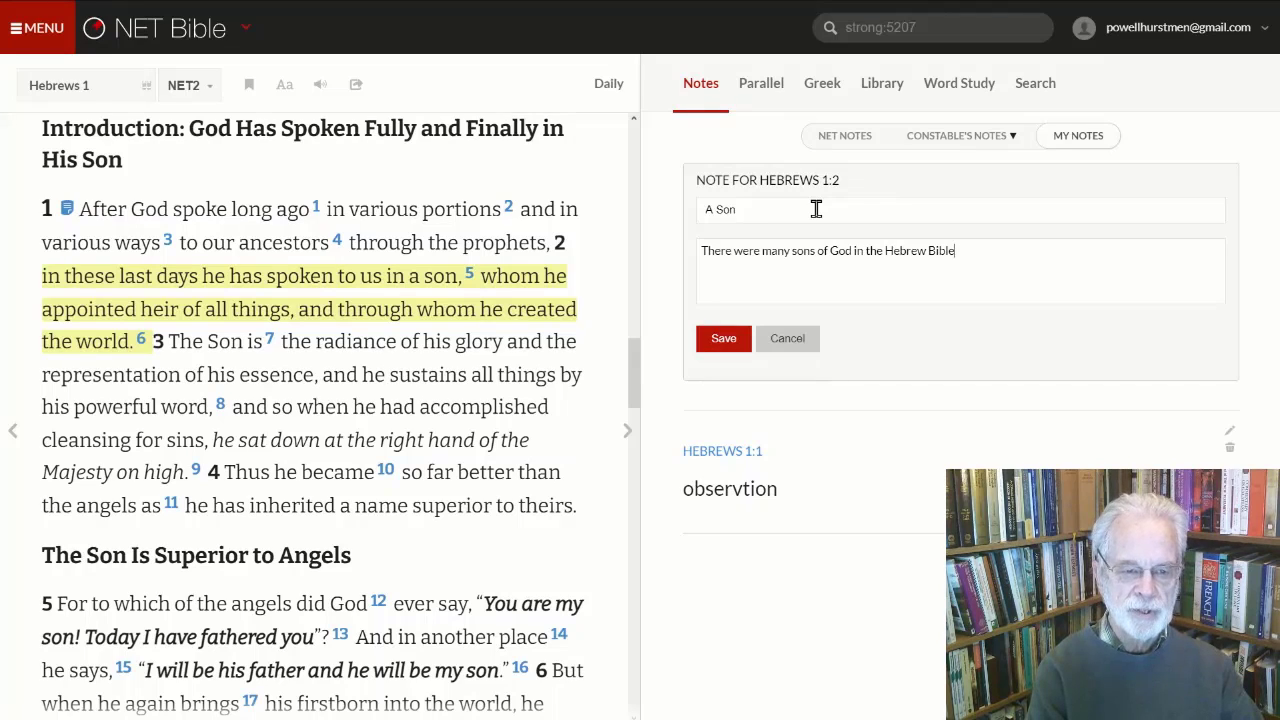
type(", but")
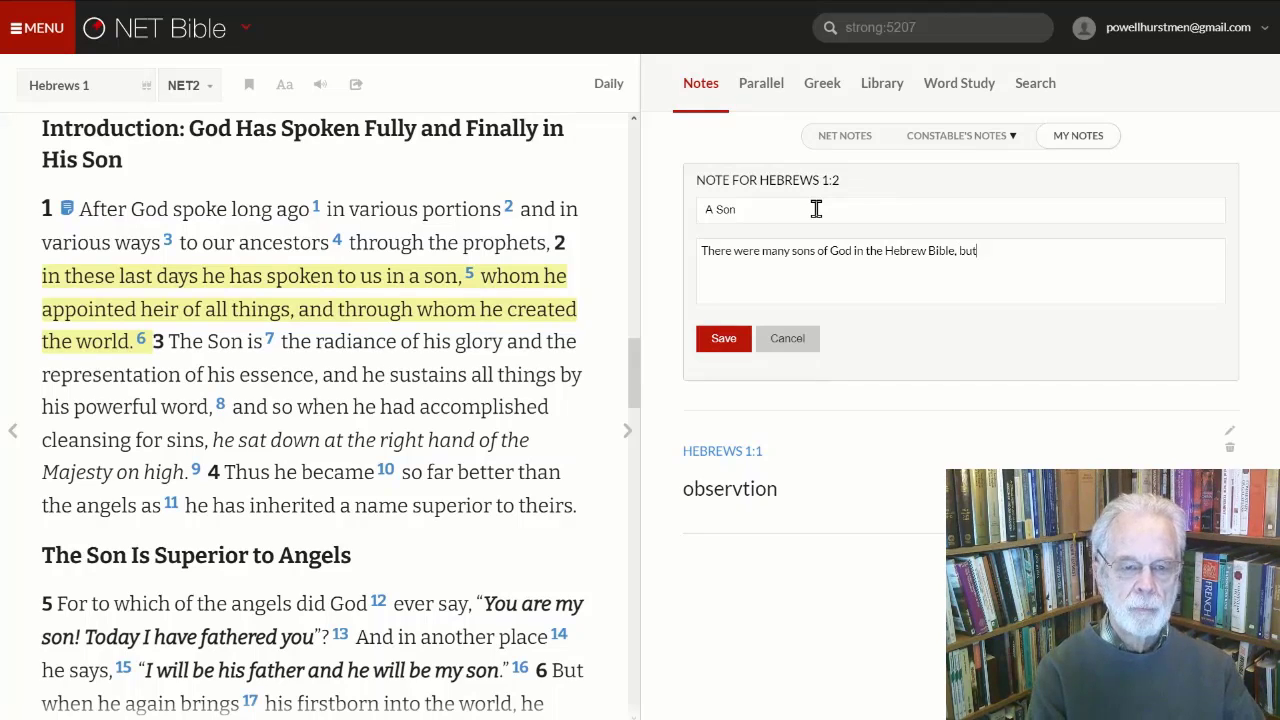
type(" this So")
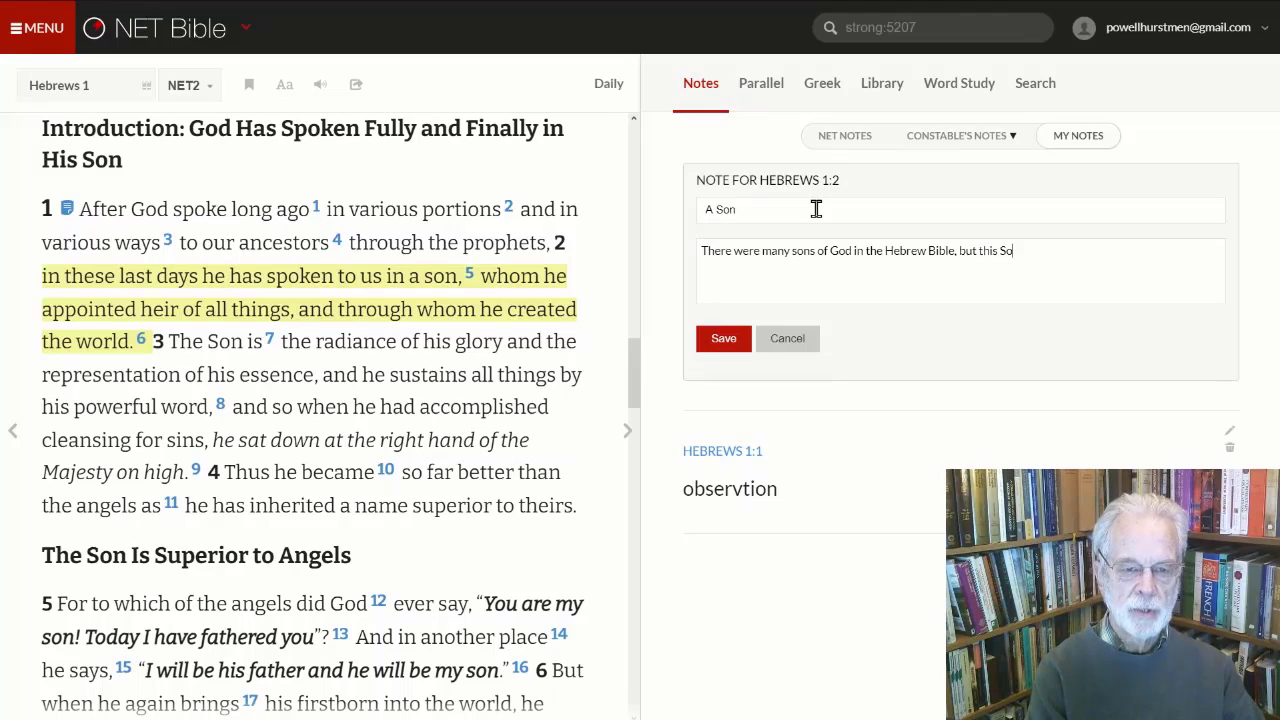
type("n is quite unique, different from all ot")
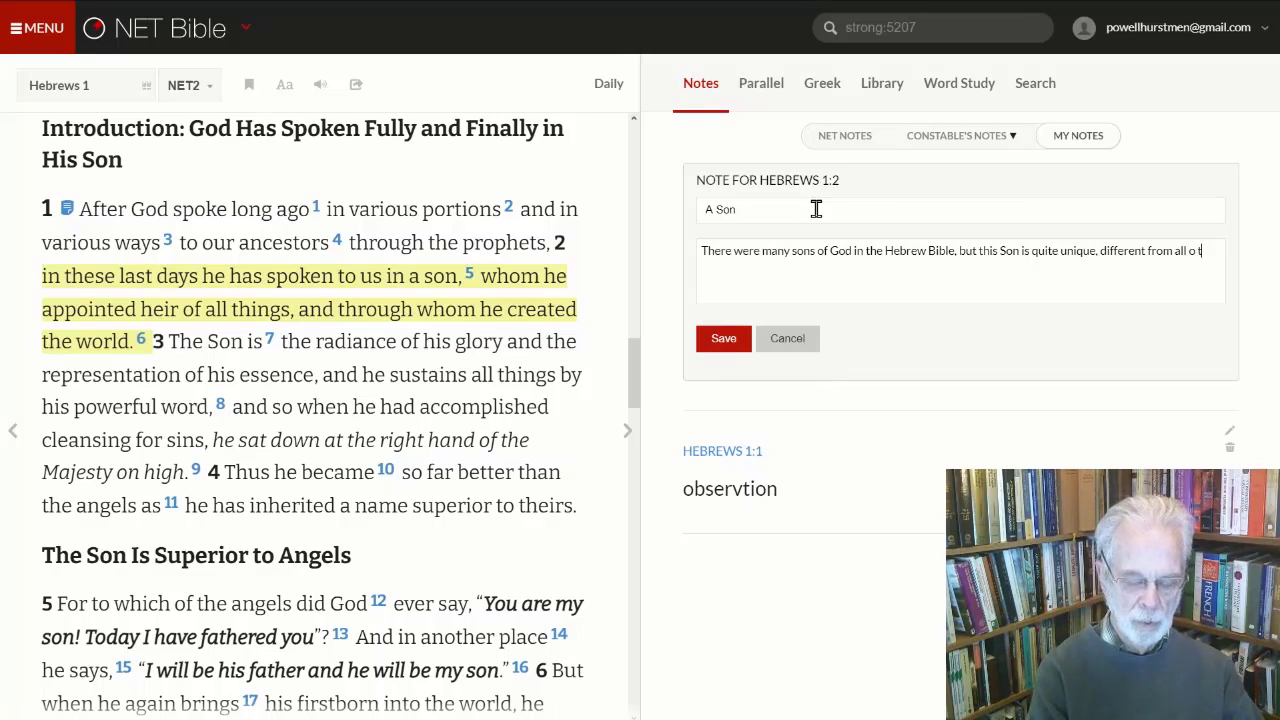
type("her sons of God.")
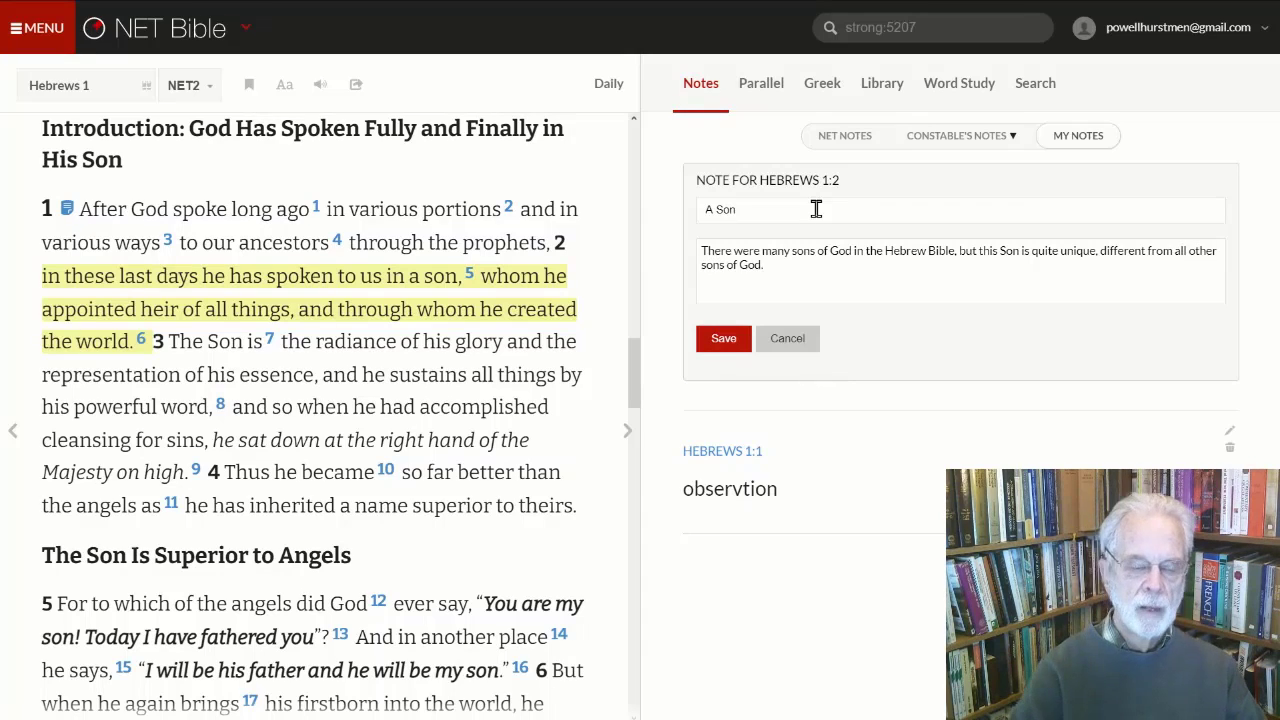
- Save the 'A Son' note and dismiss the verse 2 action popups
left_click(713, 345)
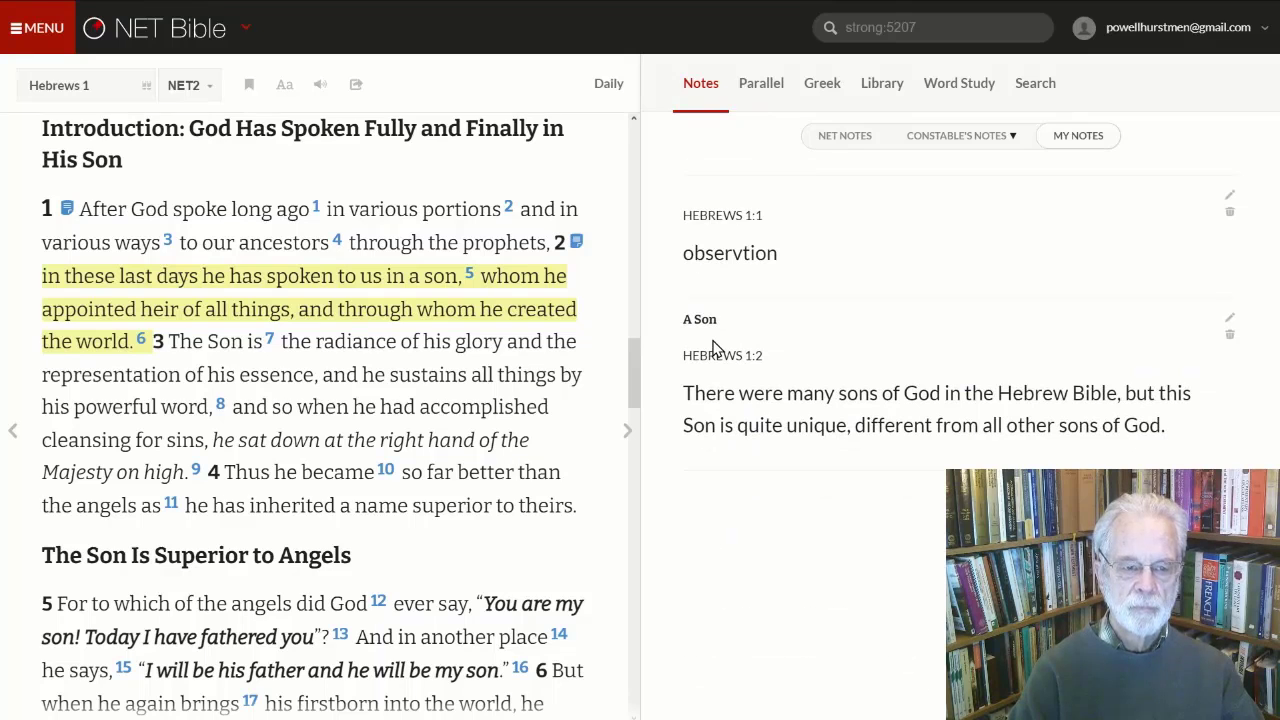
left_click(480, 362)
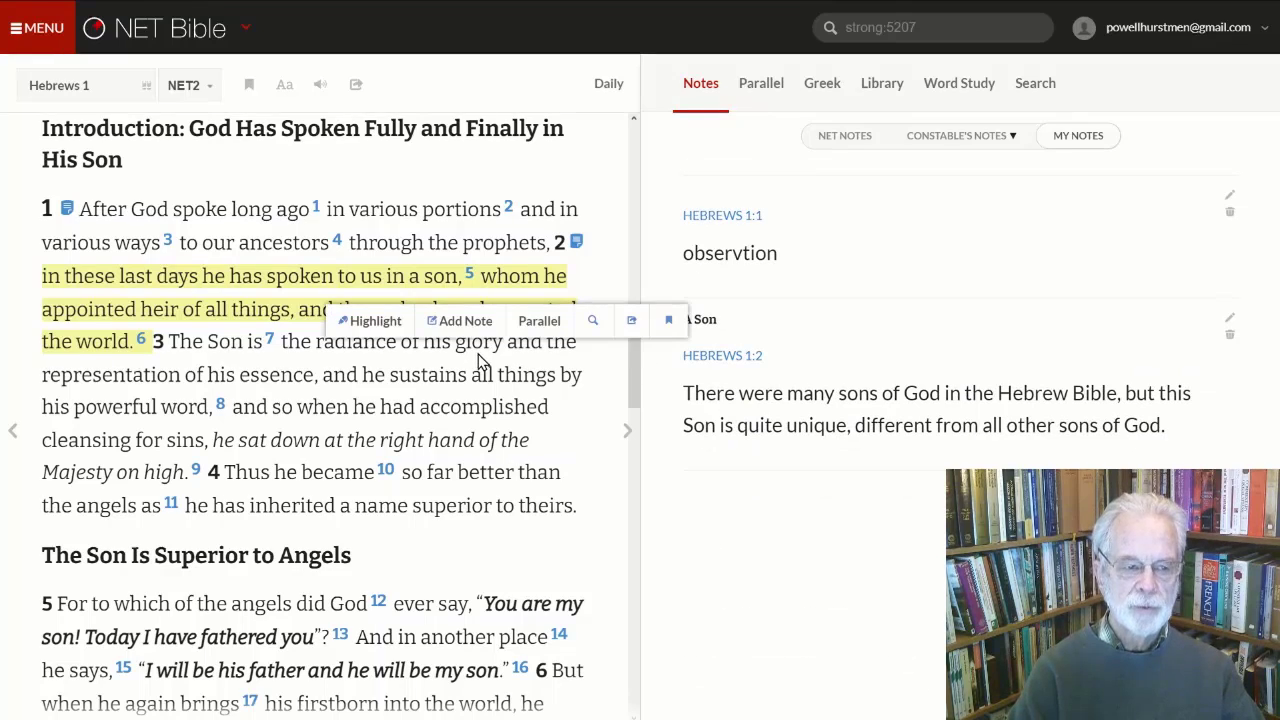
left_click(447, 292)
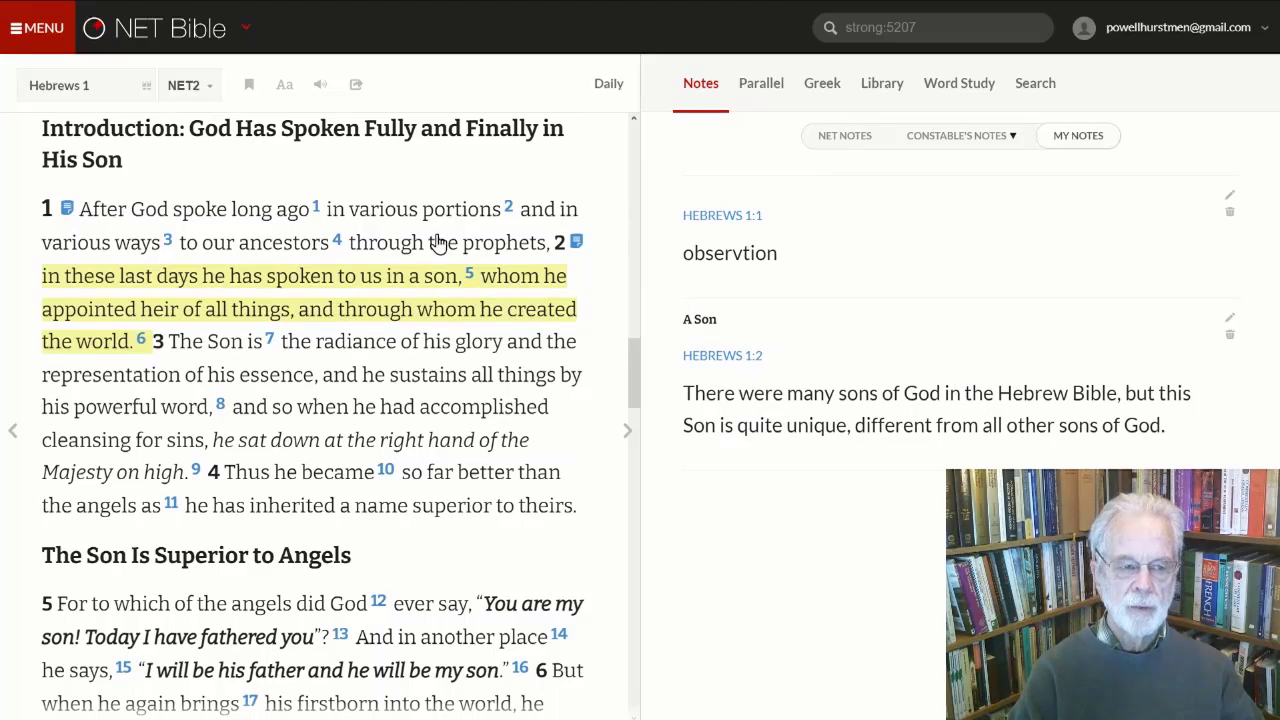
left_click(443, 242)
left_click(695, 87)
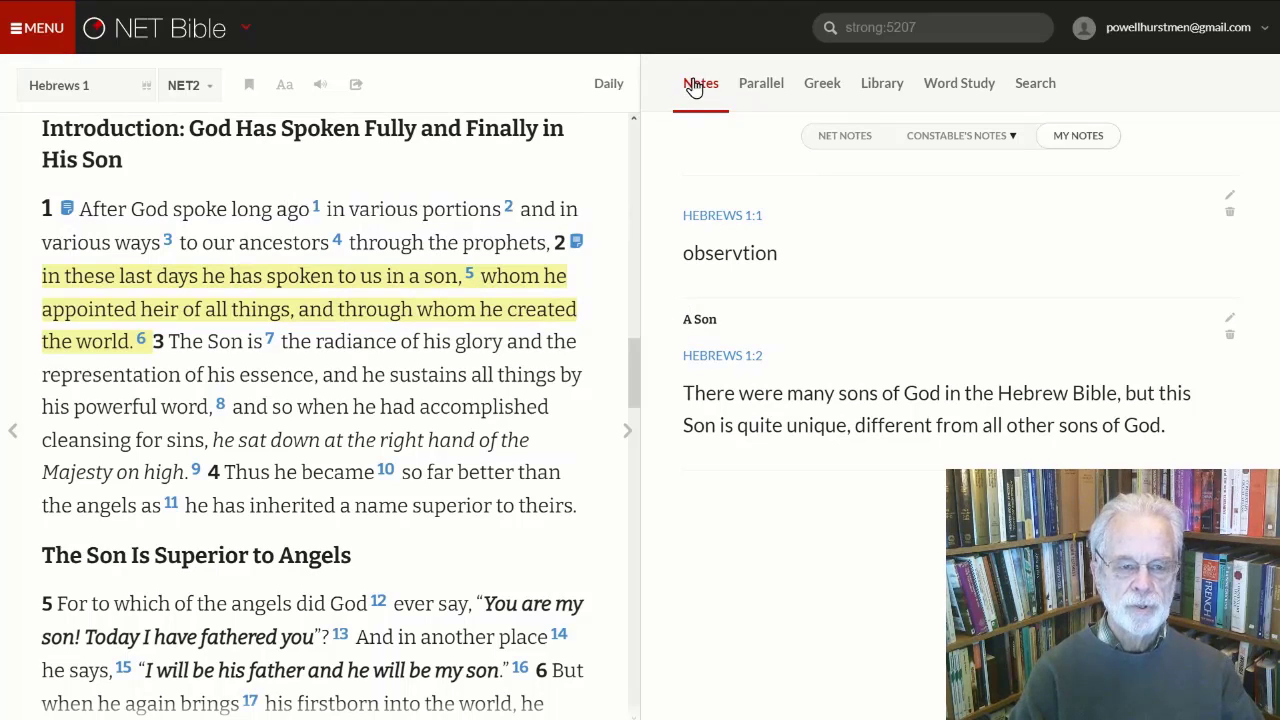